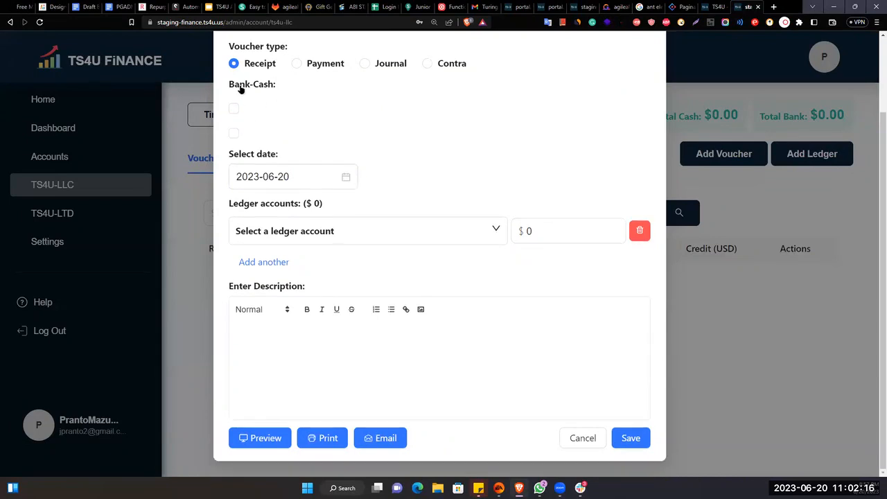
- Tick the first bank-cash account and enter 250 as its amount
left_click(236, 110)
left_click(234, 118)
left_click(233, 118)
left_click(271, 118)
key("BackSpace")
type("250")
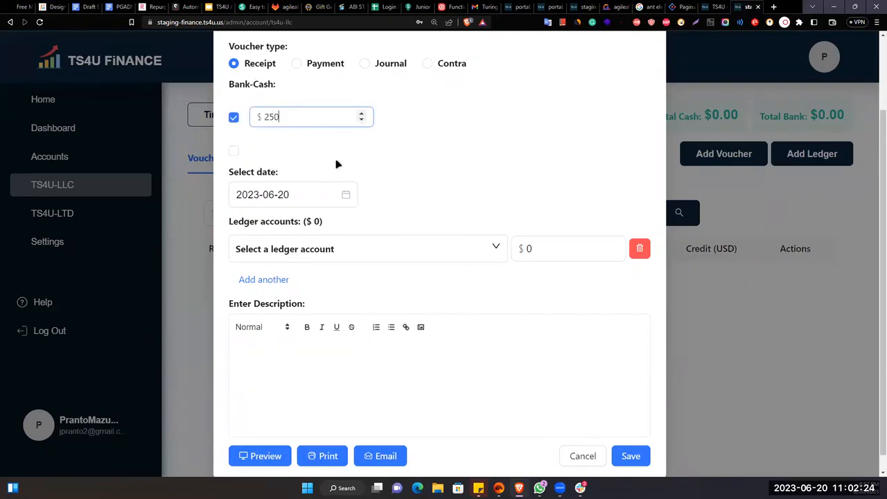
- Clear the ledger line's amount field, removing a mistyped value
left_click(543, 244)
key("BackSpace")
type("05")
key("BackSpace")
key("BackSpace")
- Enter 200 as the ledger line amount
type("200")
left_click(444, 282)
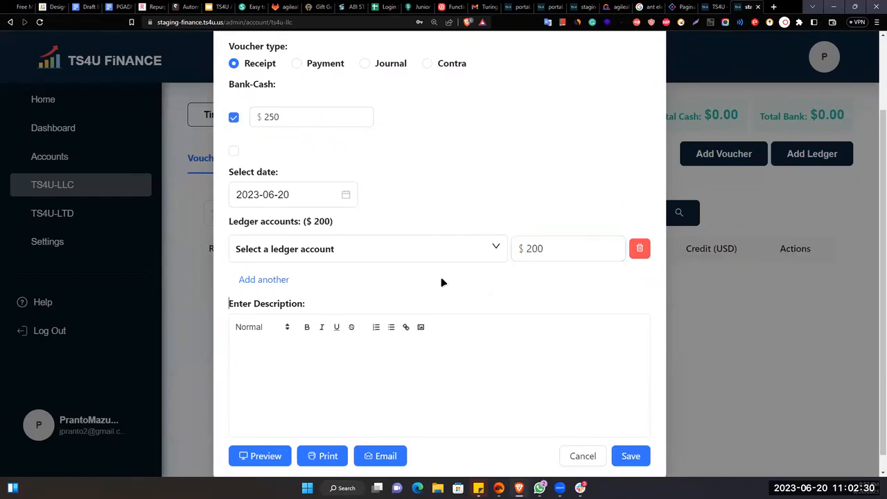
scroll(335, 289, "down", 1)
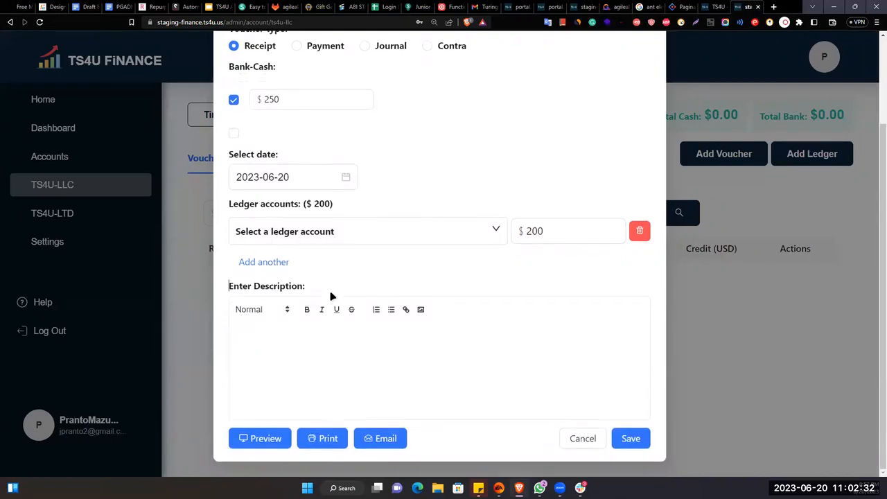
- From the ledger account list, choose Add New to bring up the Create new ledger form
left_click(344, 242)
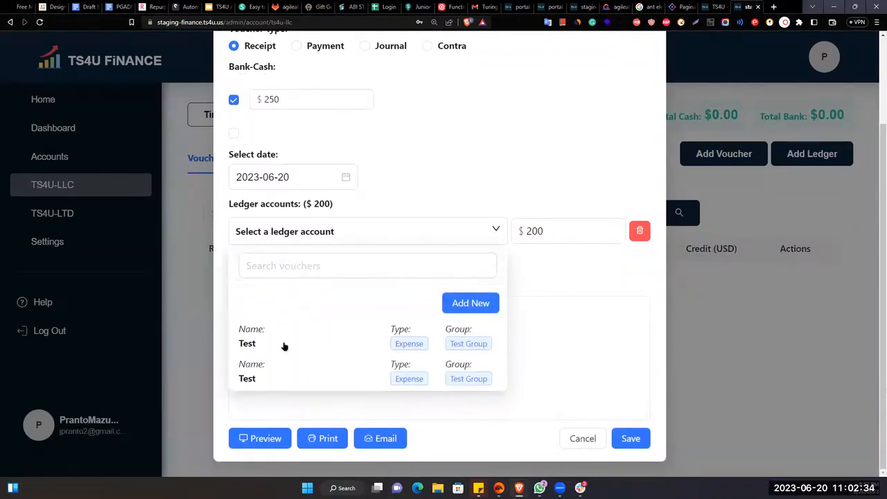
left_click(462, 310)
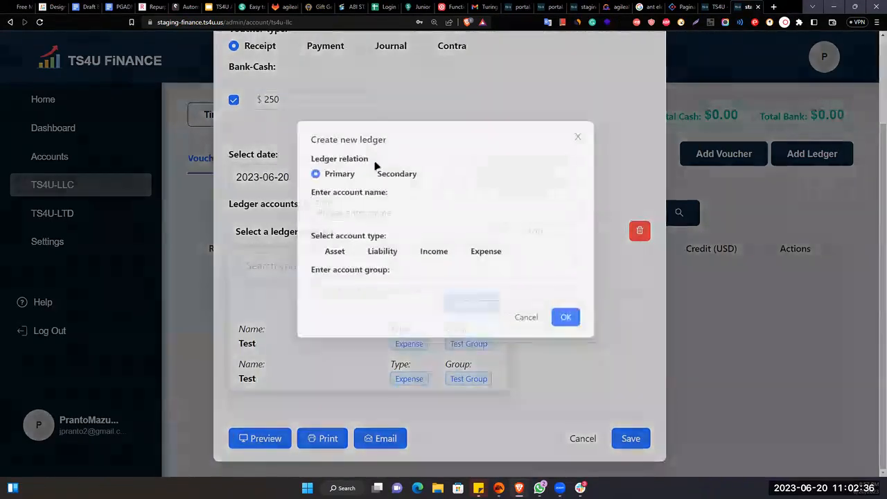
left_click(539, 320)
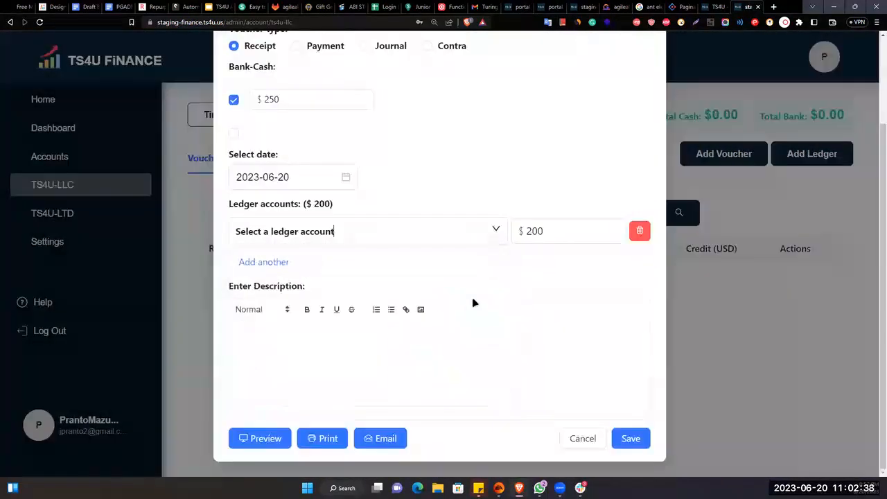
left_click(435, 232)
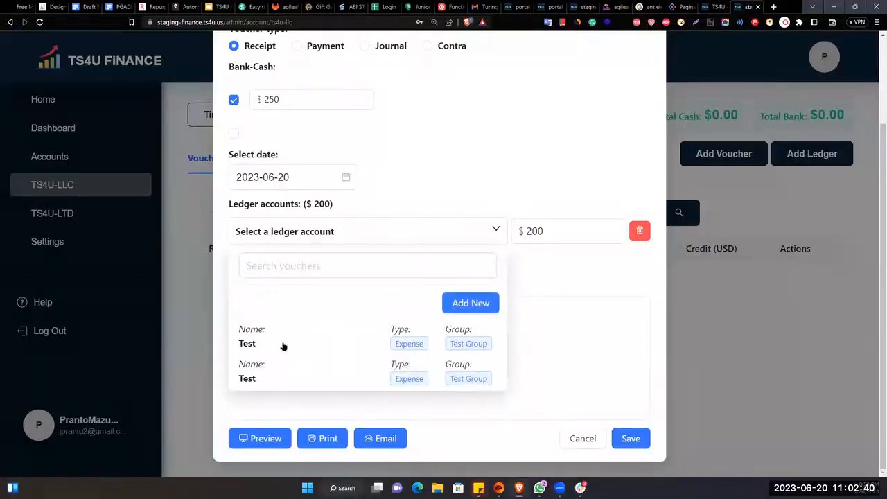
left_click(476, 308)
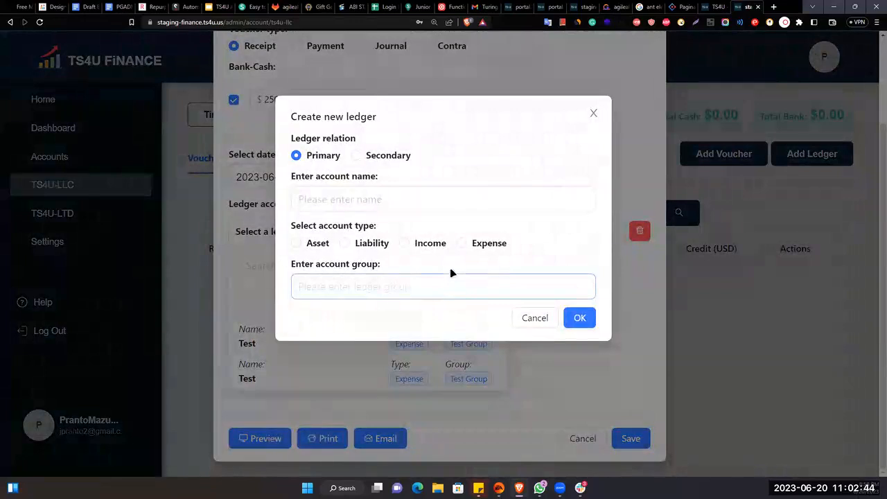
- Keep the new ledger as Primary and name it 'Official Costs'
left_click(357, 156)
left_click(323, 210)
left_click(323, 224)
left_click(303, 161)
left_click(396, 200)
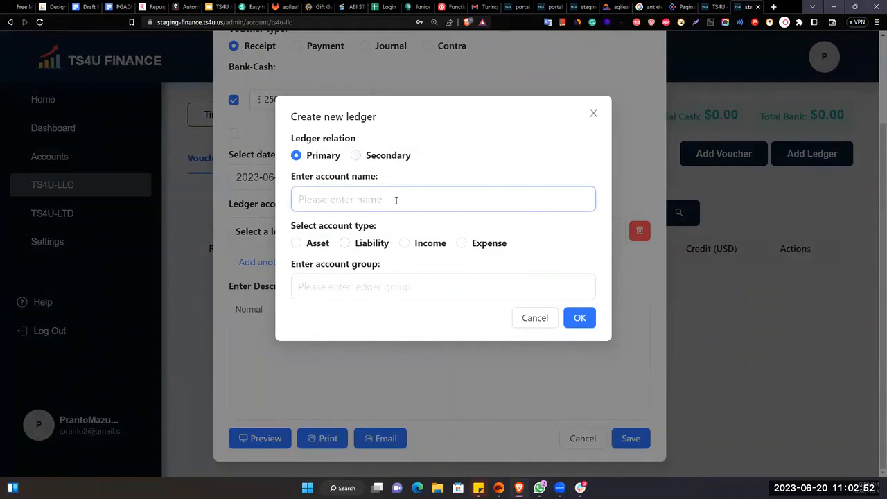
type("Official Costs")
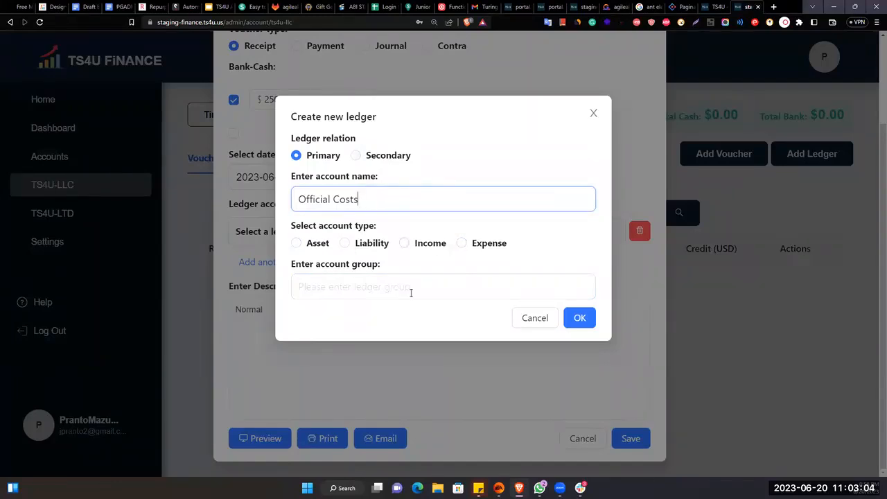
- Make the ledger an Expense account in group 'Ledger' and create it
left_click(463, 244)
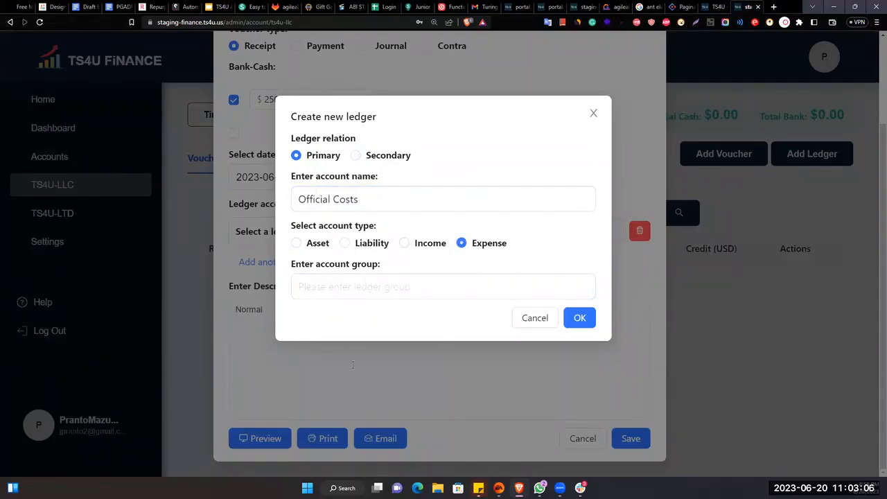
left_click(351, 294)
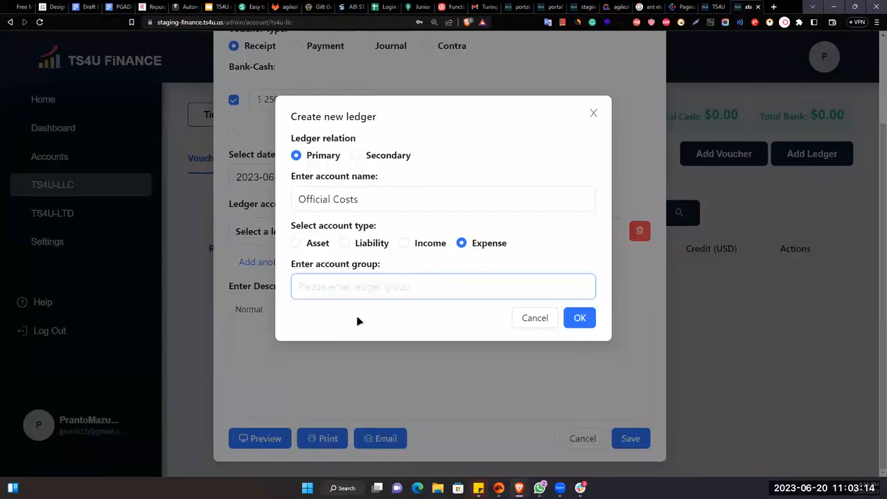
left_click(585, 317)
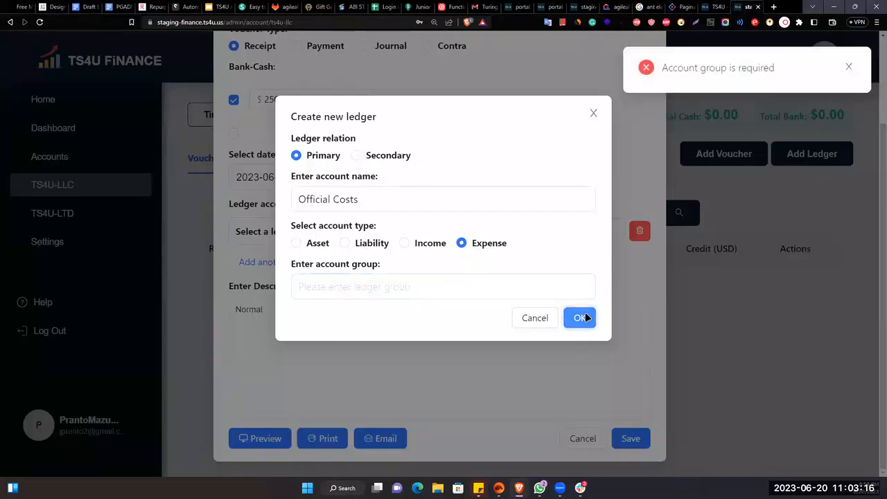
left_click(403, 290)
type("L")
key("BackSpace")
type("Ledger")
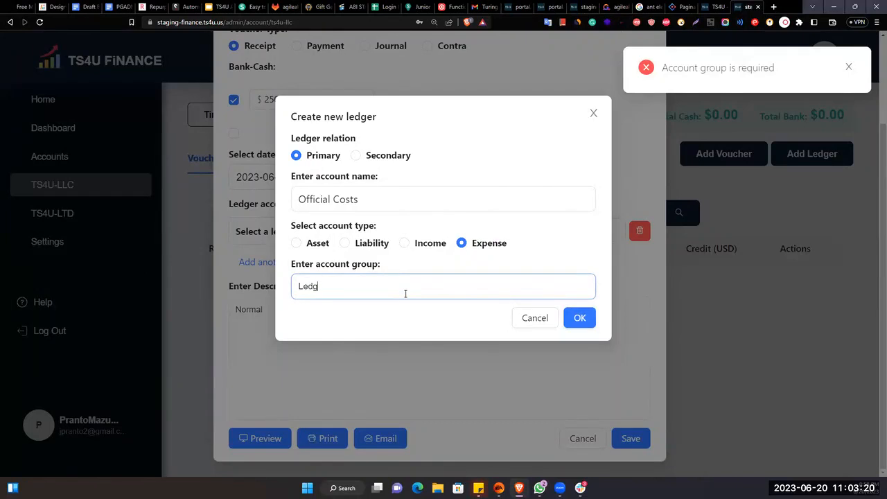
left_click(581, 319)
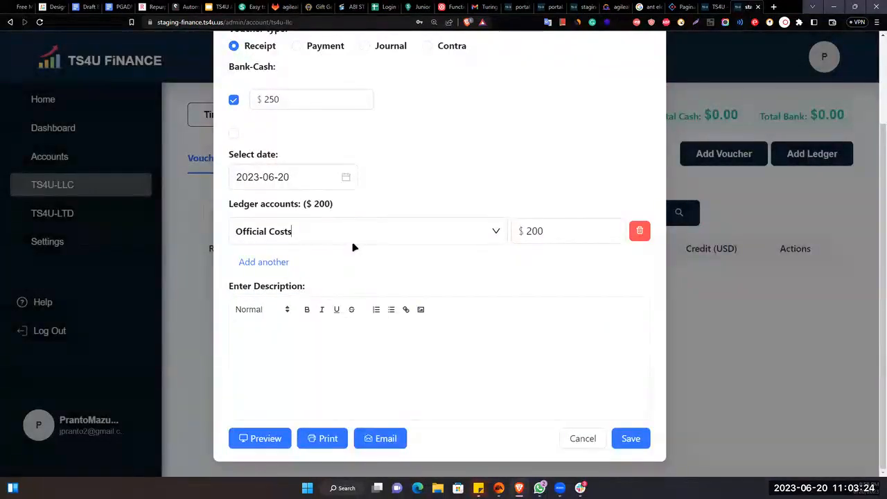
left_click(358, 239)
left_click(358, 239)
left_click(358, 240)
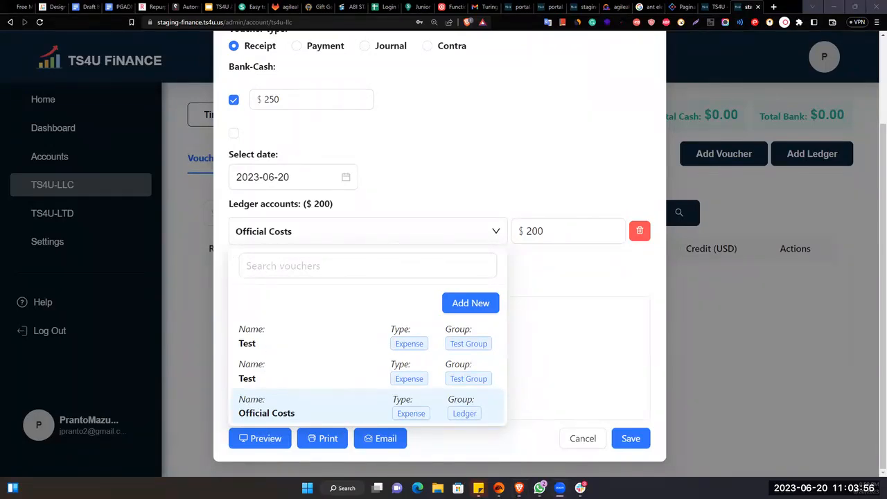
left_click(561, 280)
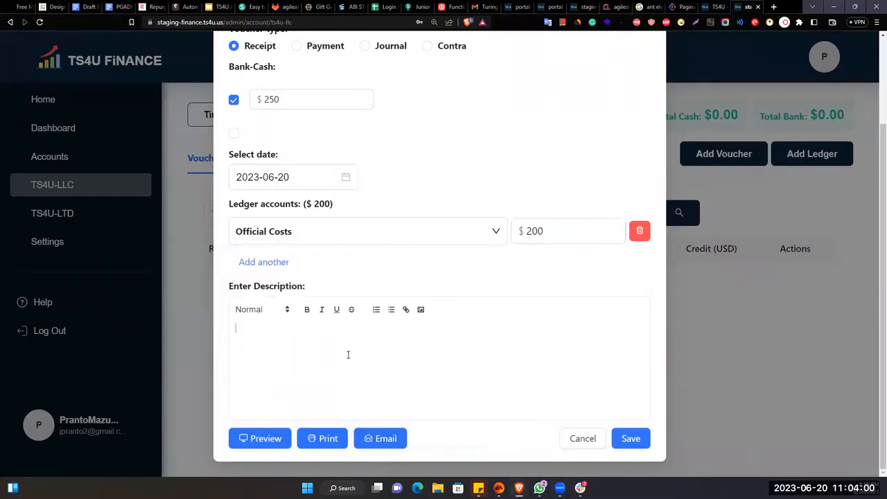
scroll(345, 279, "up", 3)
scroll(321, 240, "down", 3)
- Write a voucher description saying the money was received from the payer
left_click(626, 437)
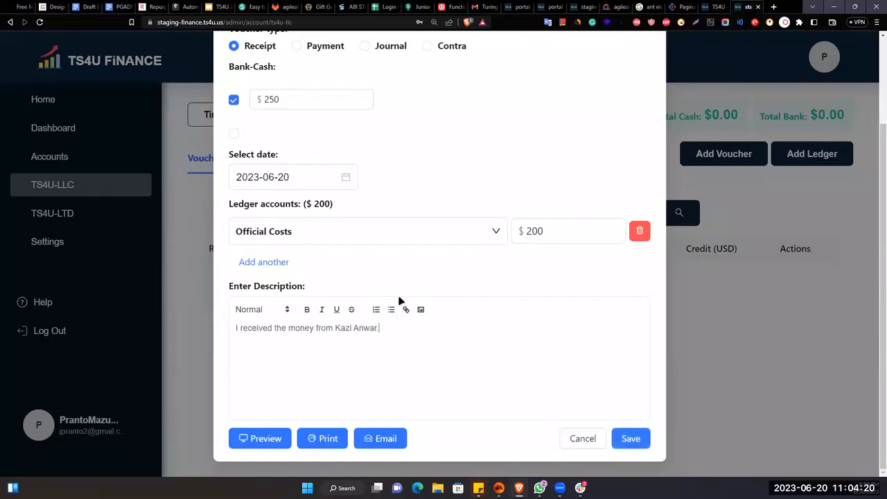
scroll(375, 239, "up", 2)
scroll(374, 227, "up", 1)
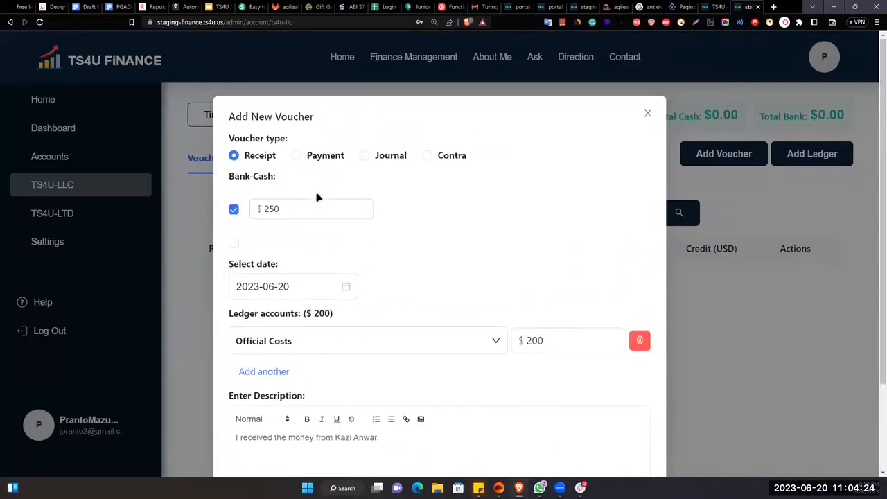
scroll(357, 340, "down", 2)
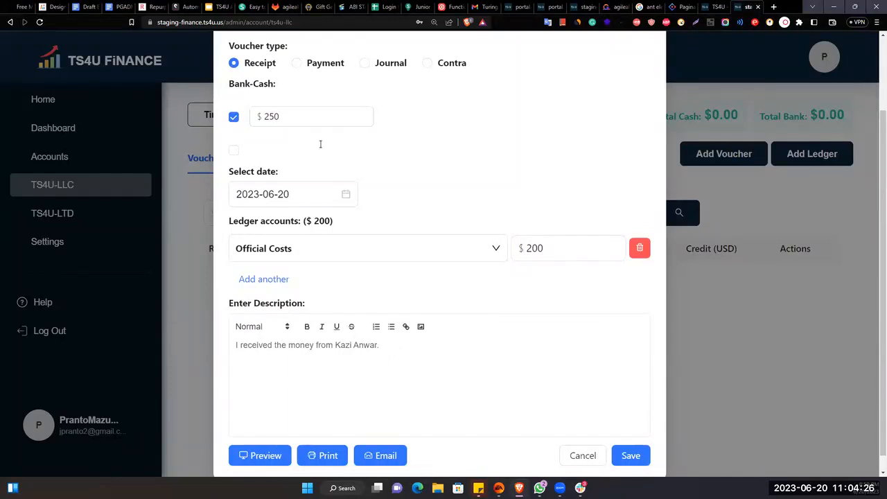
- Try saving the voucher, which reports unequal credit and debit amounts
left_click(630, 456)
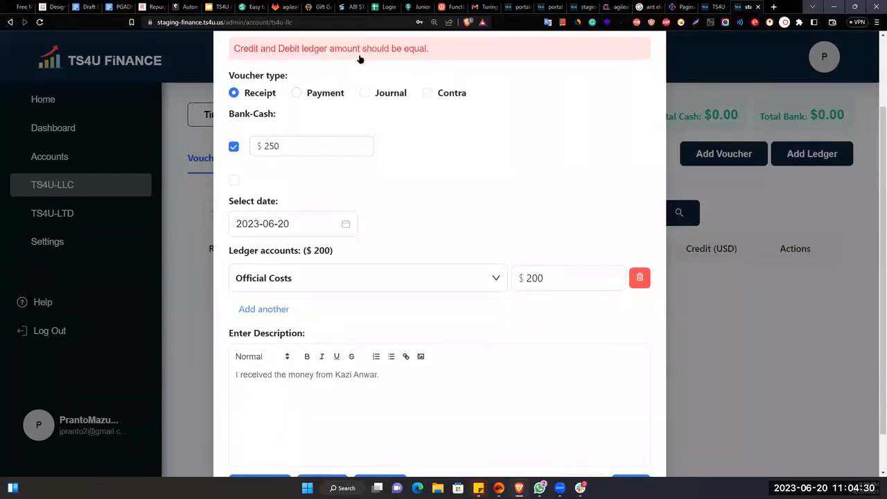
scroll(453, 172, "down", 2)
scroll(361, 220, "up", 2)
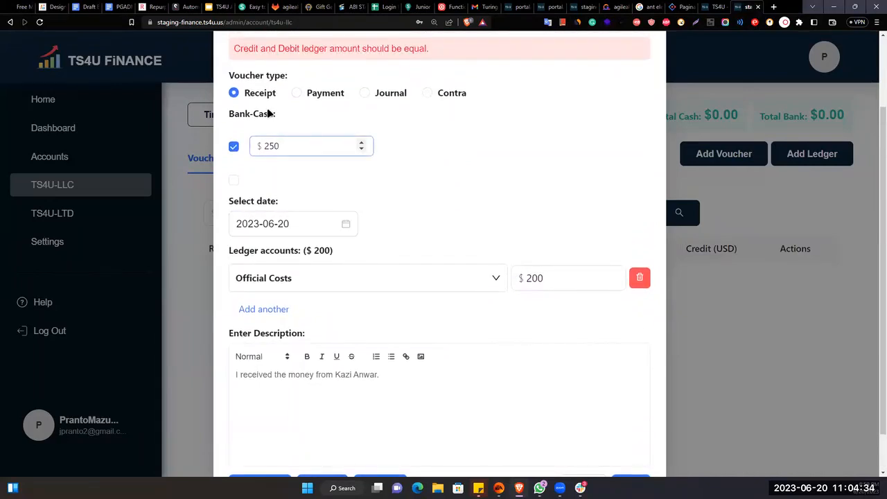
- Change the Official Costs amount from 200 to 250 and save again
left_click(550, 277)
key("BackSpace")
key("BackSpace")
type("50")
left_click(431, 239)
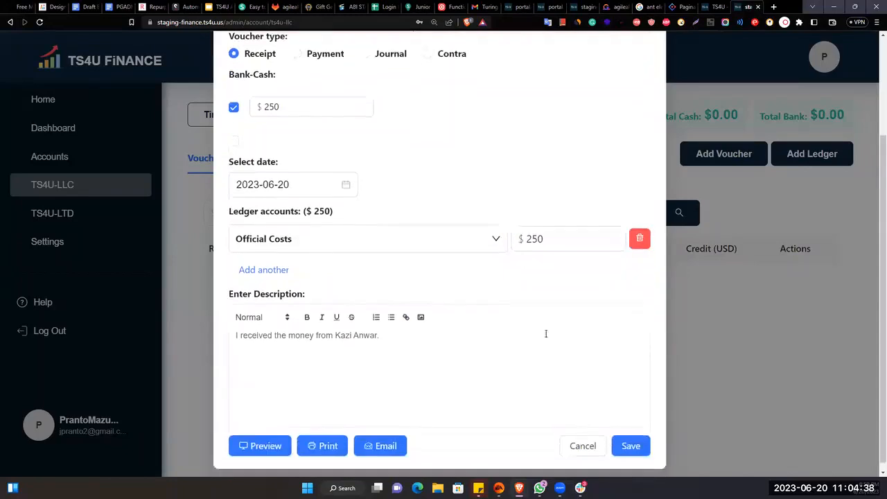
left_click(632, 443)
scroll(567, 318, "up", 1)
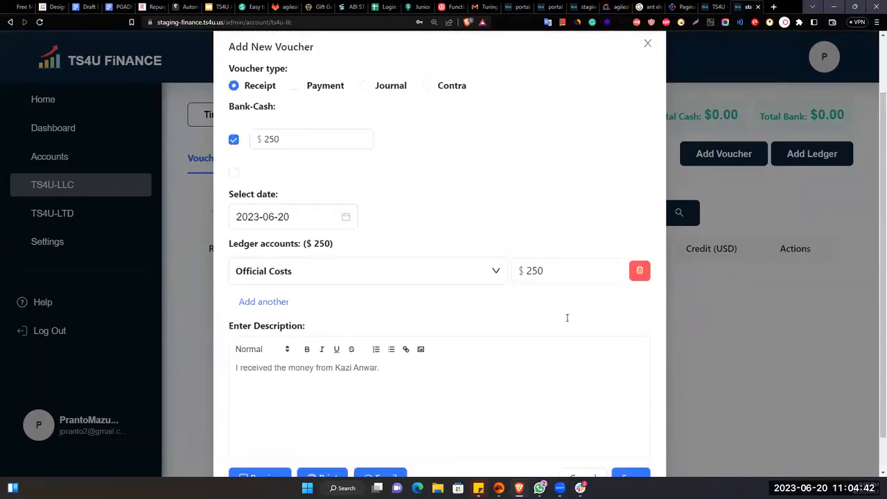
scroll(567, 319, "down", 1)
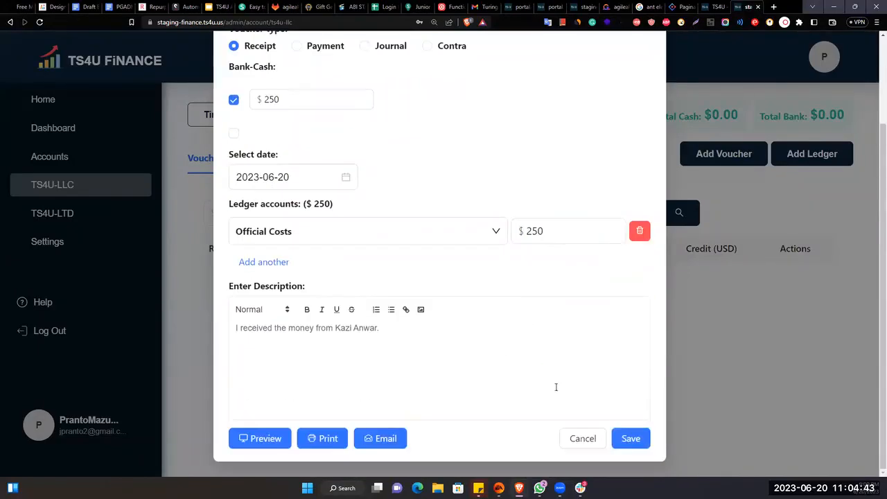
- Re-tick the first bank-cash account at 250 and retry saving the voucher
left_click(628, 439)
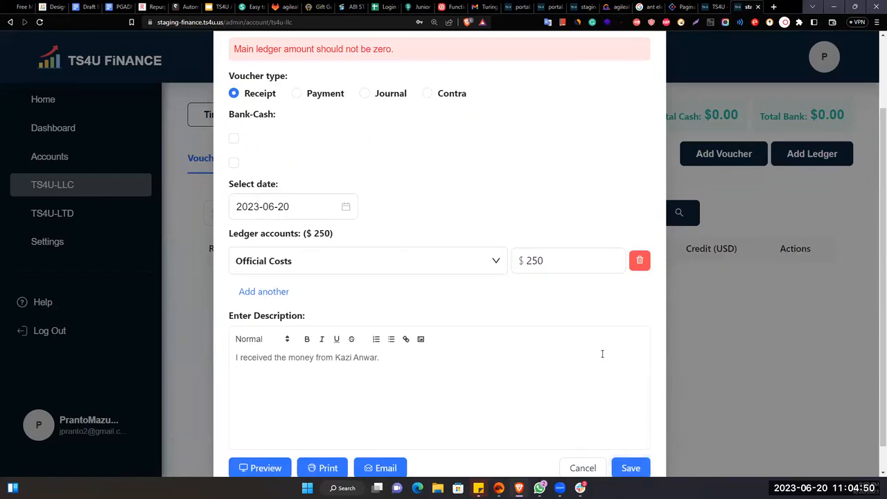
left_click(234, 139)
left_click(302, 157)
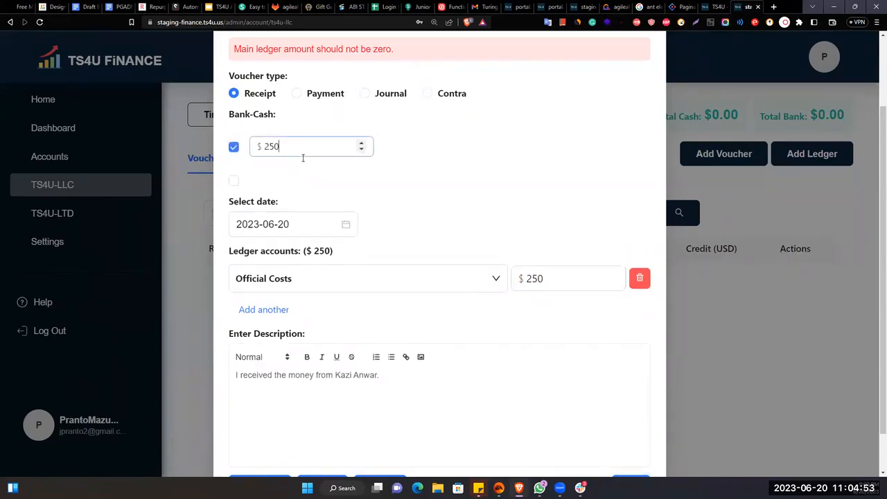
left_click(515, 177)
scroll(629, 357, "down", 2)
left_click(637, 447)
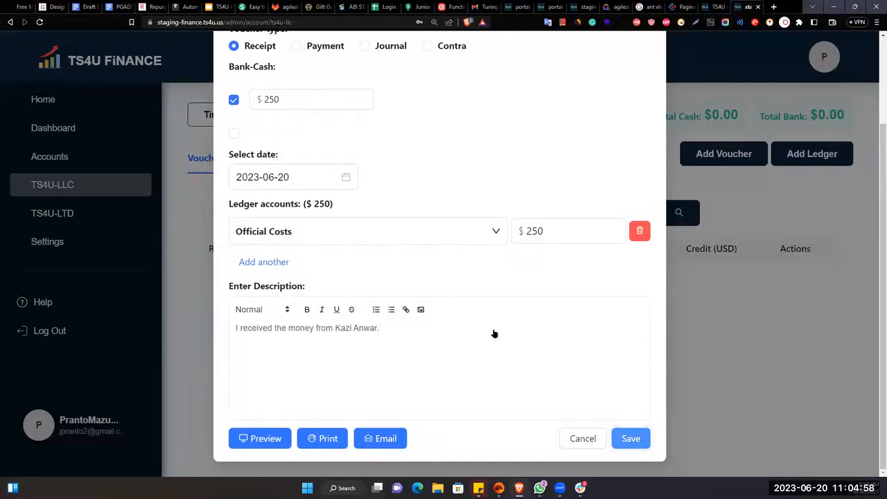
scroll(493, 333, "up", 2)
- Delete the Official Costs ledger line and save, triggering 'Please select ledger account.'
left_click(233, 181)
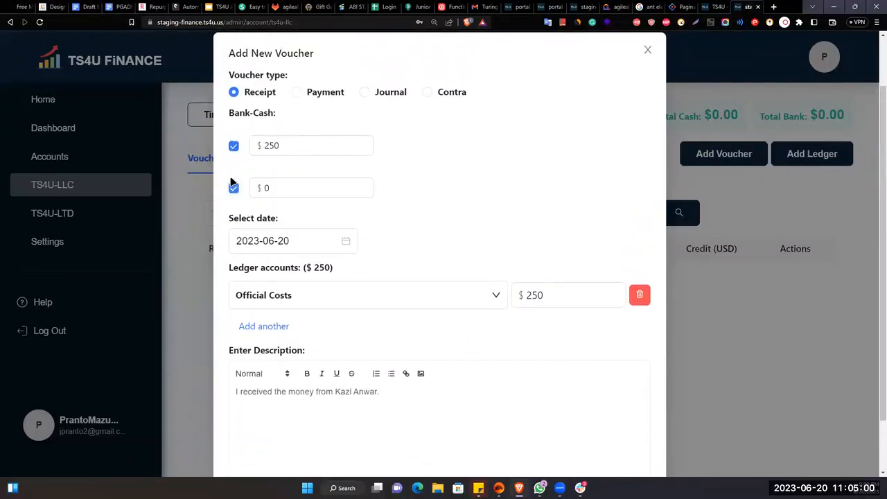
left_click(234, 187)
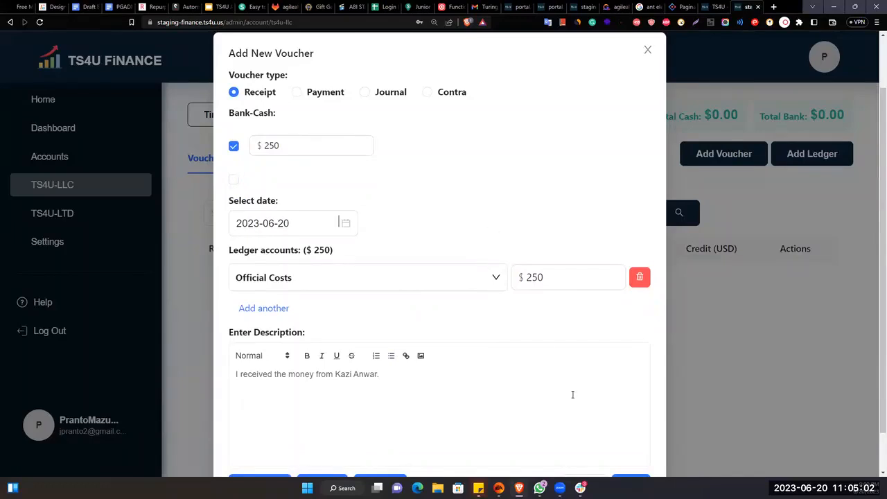
scroll(562, 416, "down", 1)
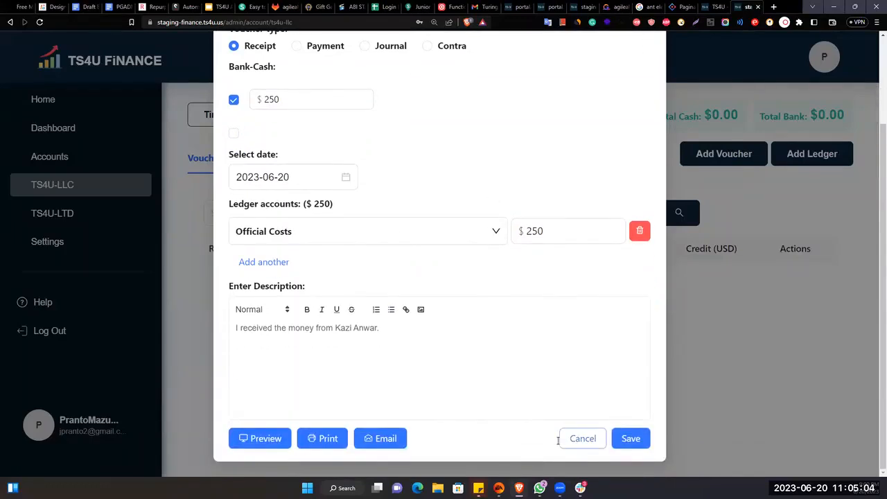
left_click(632, 231)
left_click(632, 438)
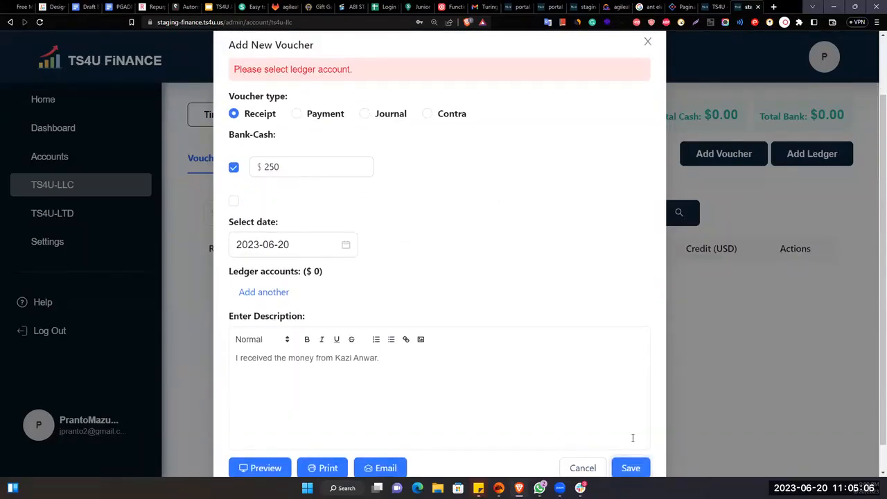
scroll(298, 281, "down", 1)
- Add a new ledger line for Official Costs with amount 200
left_click(284, 263)
left_click(299, 272)
left_click(268, 448)
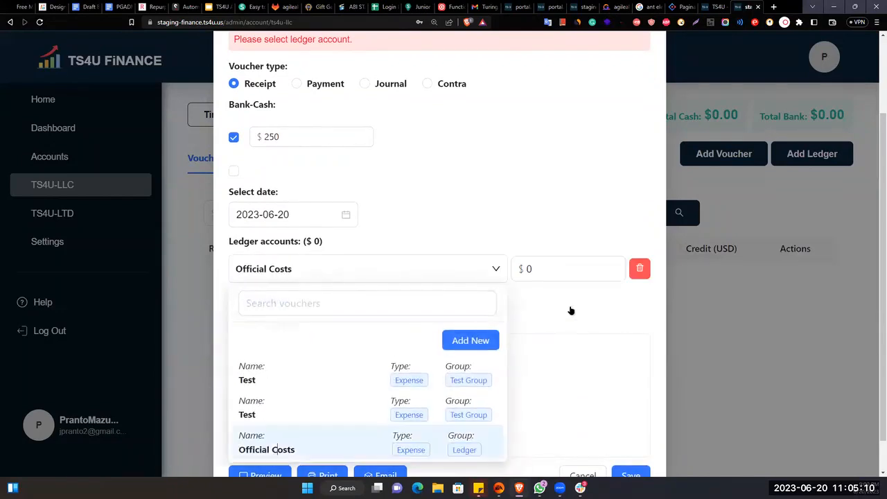
left_click(580, 280)
key("BackSpace")
type("200")
scroll(631, 423, "down", 1)
- Attempt to save, then delete the last digits of the 200 amount to correct it
left_click(632, 447)
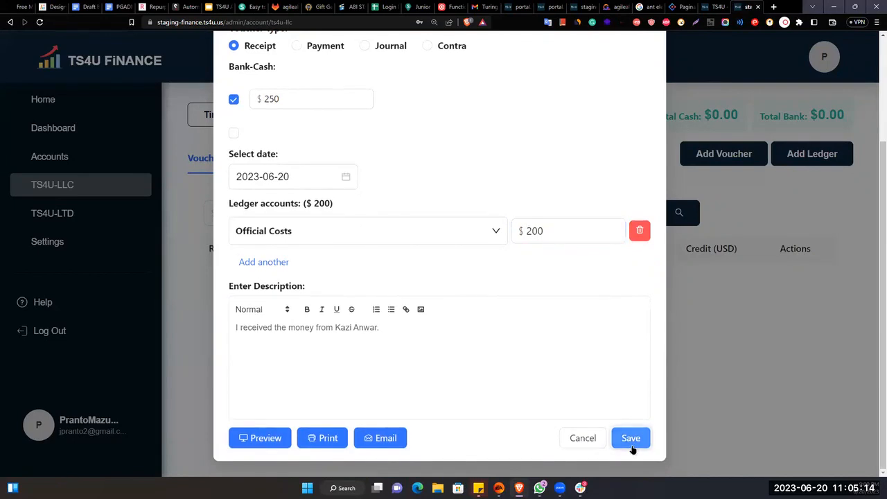
left_click(632, 444)
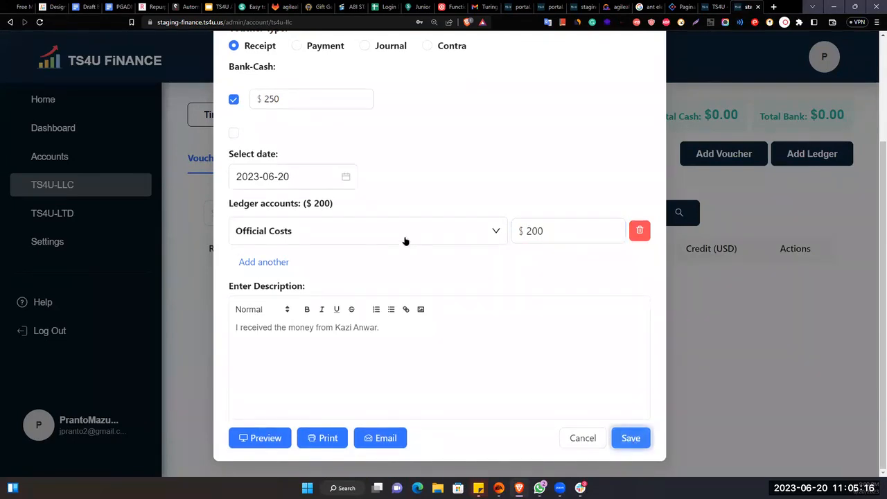
left_click(543, 323)
key("BackSpace")
key("BackSpace")
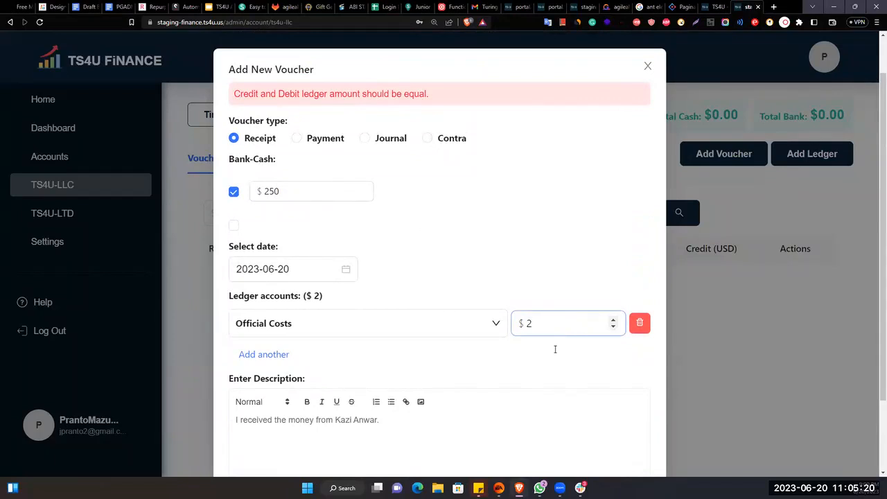
- Complete the Official Costs amount as 250 and save the voucher
type("50")
scroll(583, 375, "down", 2)
left_click(636, 439)
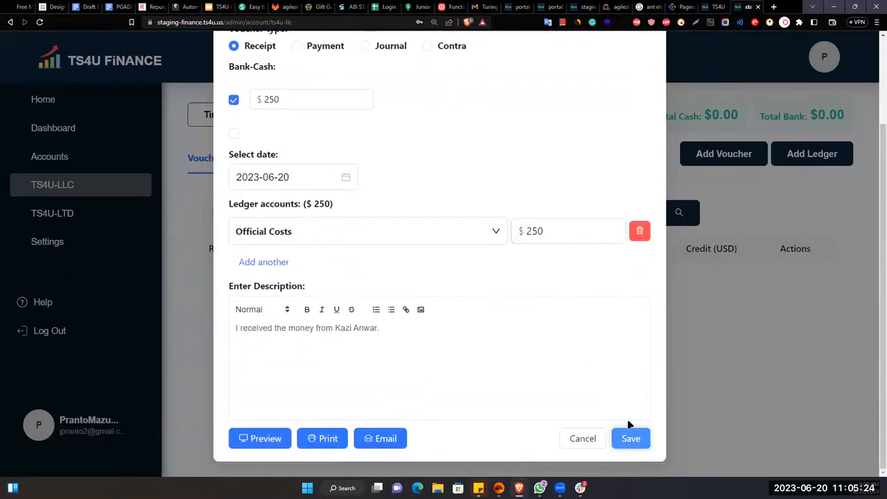
scroll(370, 217, "up", 1)
- Switch the voucher type to Payment and back to Receipt, then cancel the form
left_click(300, 102)
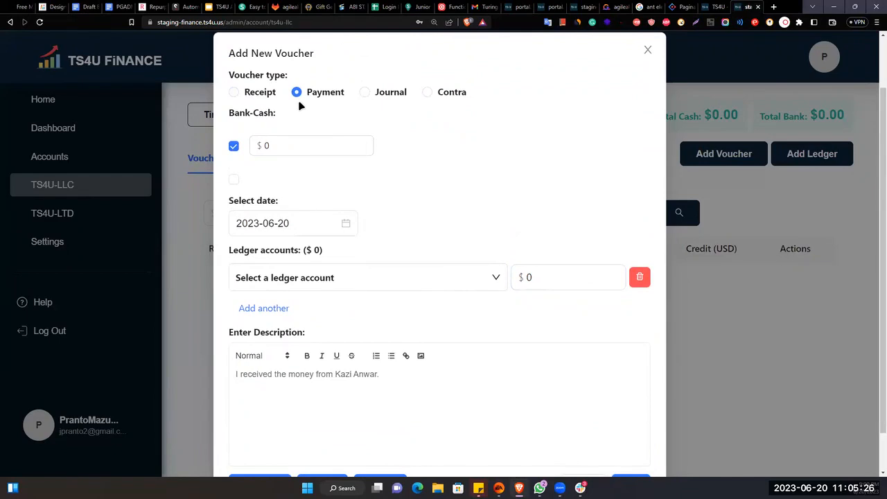
left_click(297, 96)
scroll(418, 208, "down", 2)
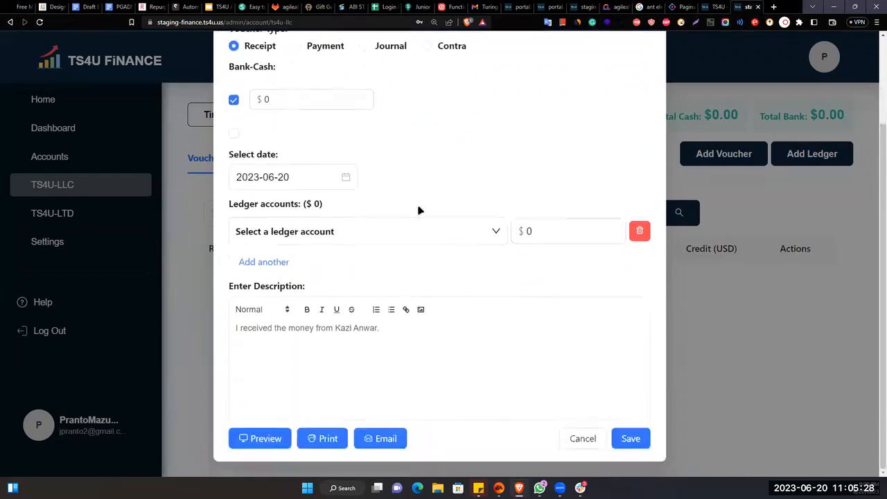
scroll(303, 185, "up", 2)
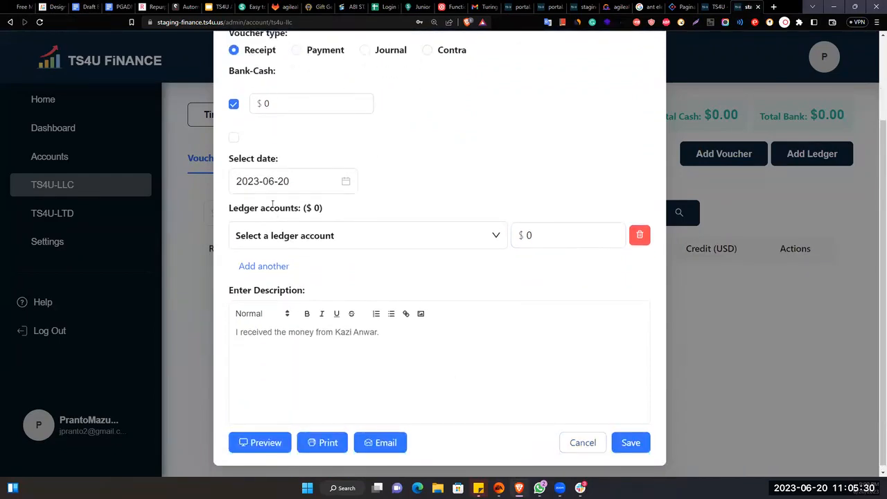
scroll(303, 185, "down", 2)
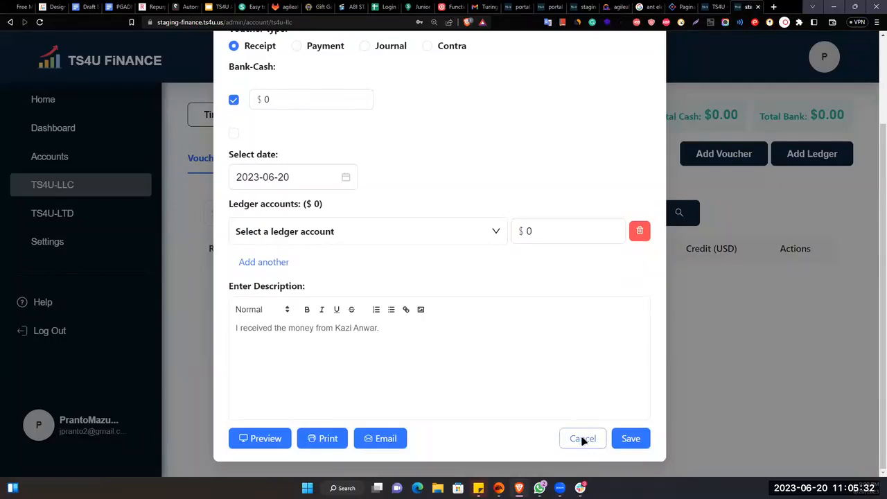
left_click(583, 432)
- Start a new voucher with 250 for bank-cash and the ledger line, and try saving
left_click(736, 158)
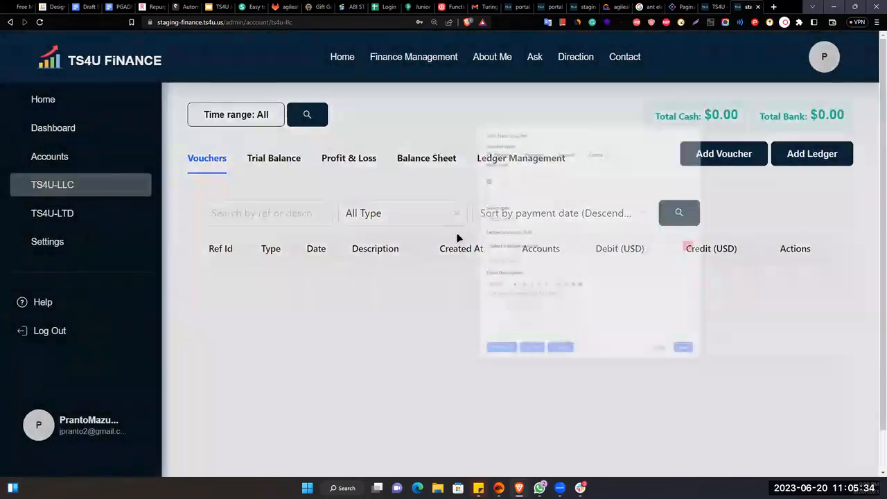
scroll(332, 265, "down", 3)
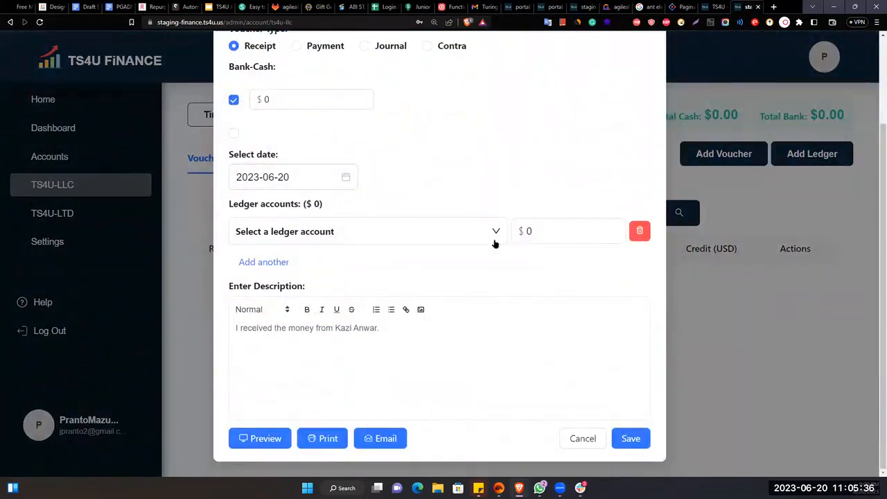
left_click(297, 108)
type("250")
left_click(544, 235)
type("250")
left_click(630, 438)
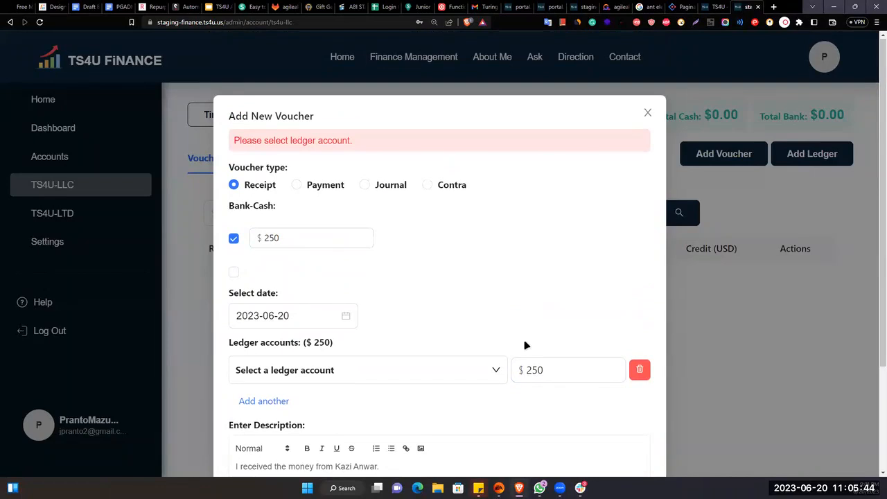
- Select Official Costs as the ledger account, then close the form without saving
left_click(303, 370)
left_click(301, 342)
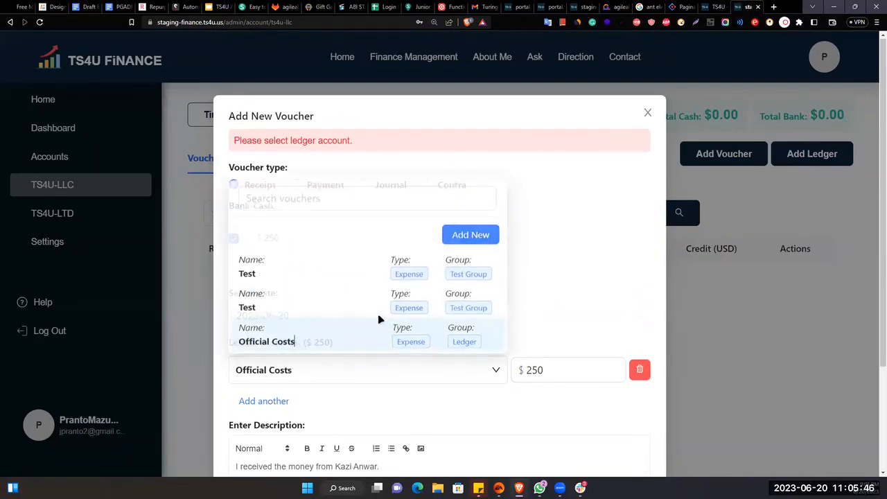
scroll(414, 298, "down", 3)
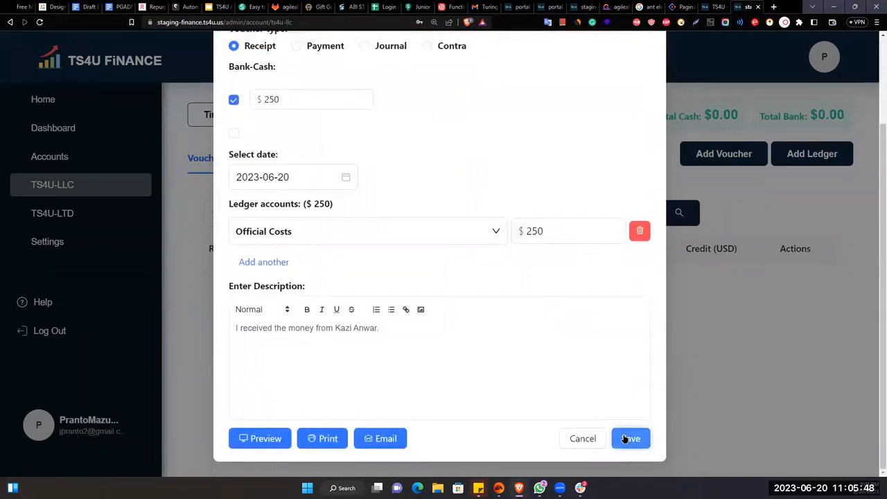
scroll(604, 390, "up", 2)
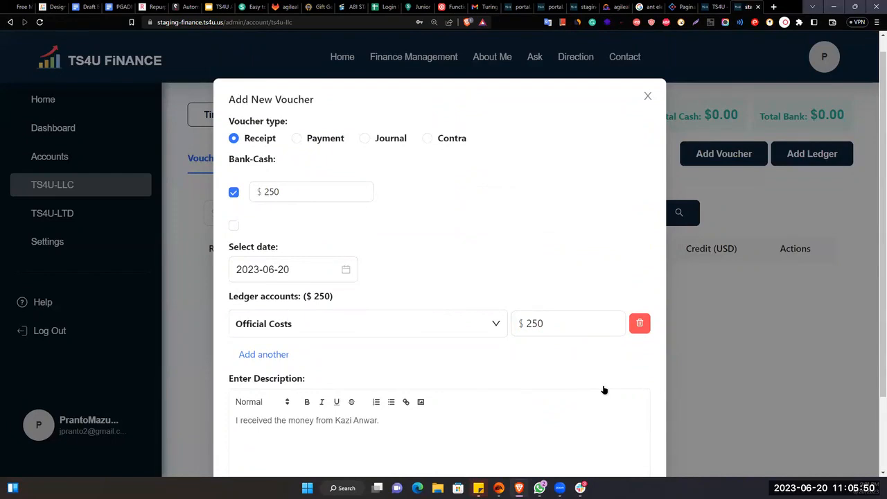
scroll(647, 134, "down", 2)
scroll(649, 104, "up", 1)
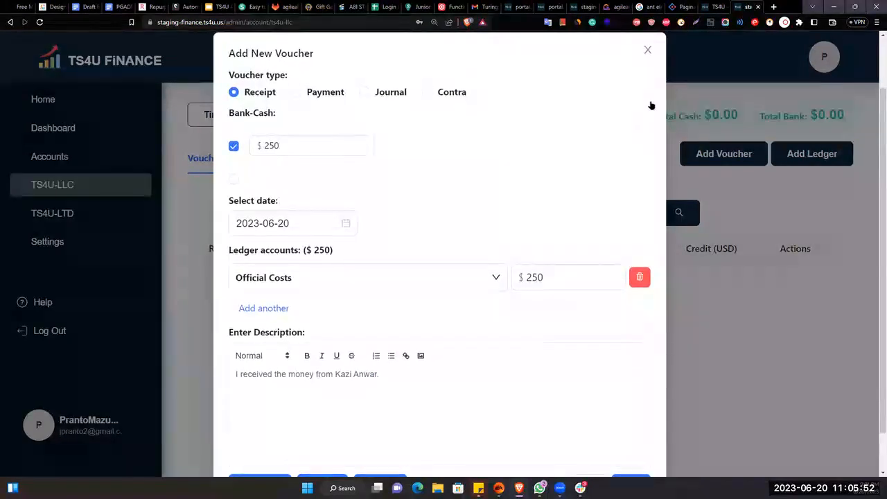
left_click(648, 51)
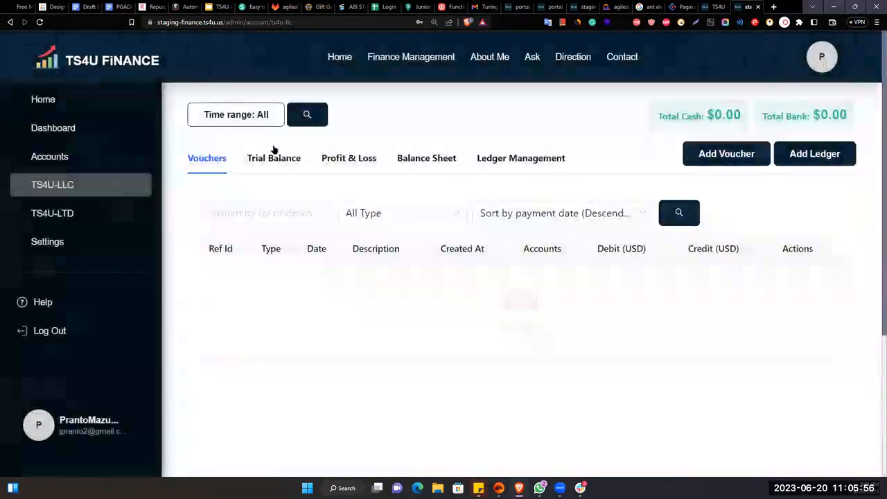
- Reload the vouchers page, start a new voucher and choose Official Costs as ledger account
left_click(40, 22)
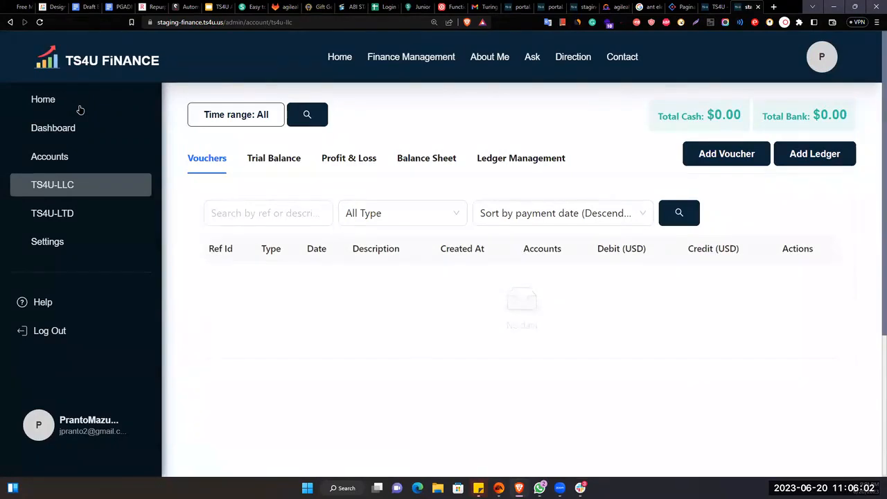
left_click(754, 155)
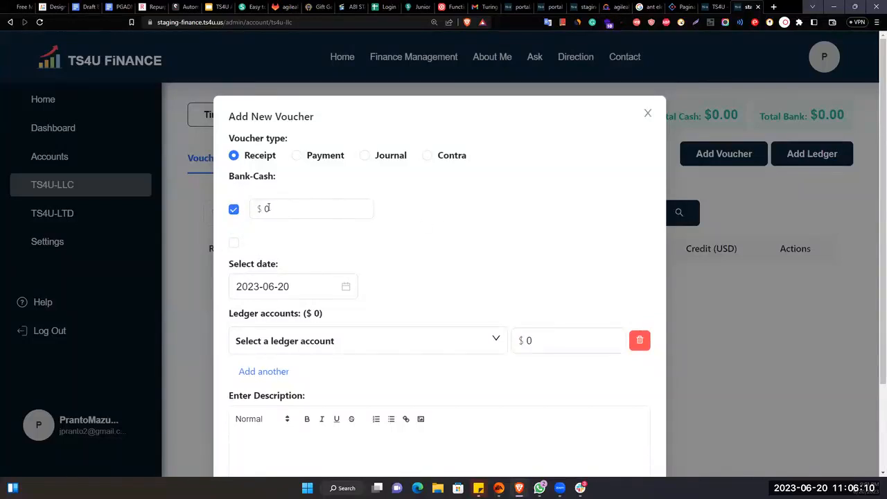
left_click(335, 216)
scroll(333, 216, "down", 2)
left_click(340, 253)
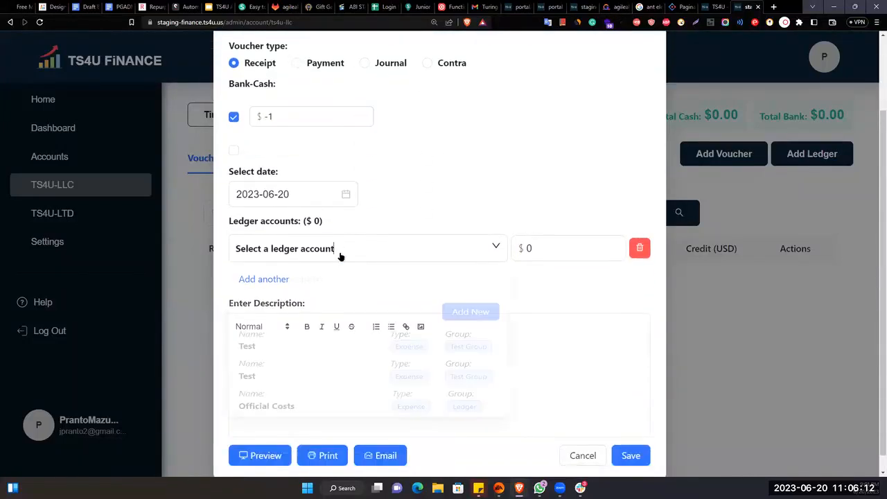
left_click(325, 431)
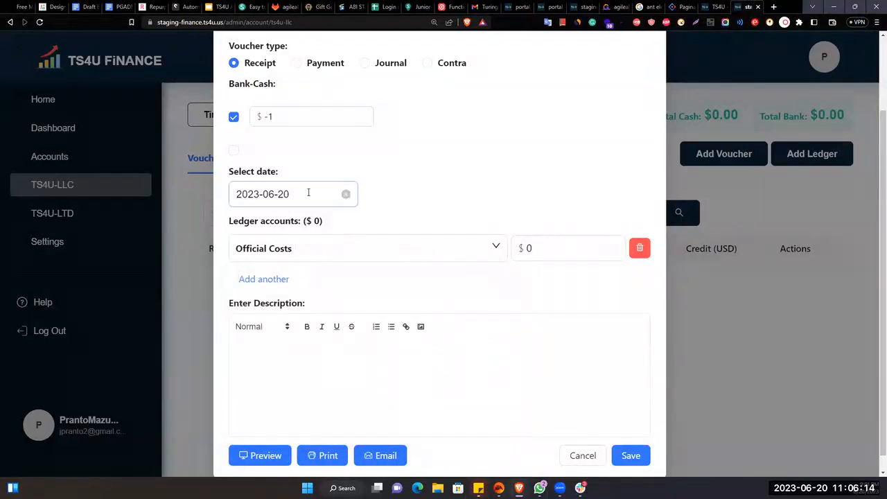
key("Tab")
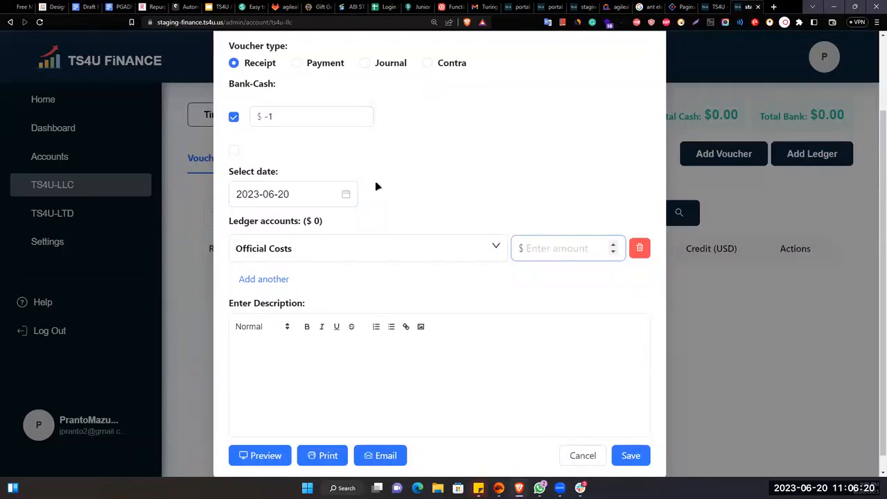
- Set both the bank-cash amount and the Official Costs amount to 200
left_click(316, 141)
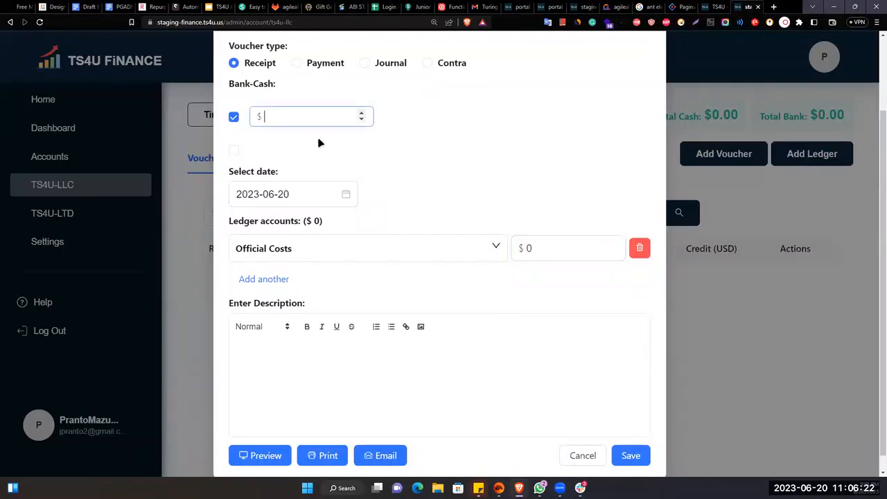
type("200")
left_click(560, 254)
type("20")
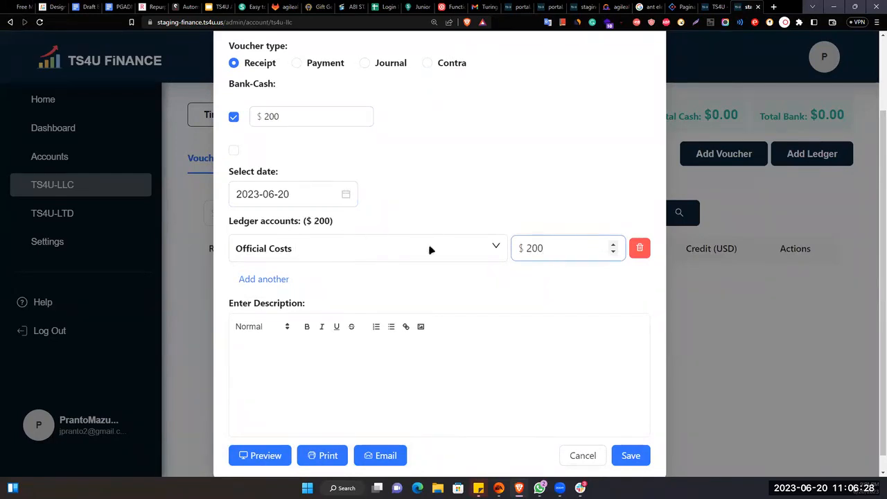
left_click(305, 117)
left_click(527, 252)
left_click(509, 216)
- Attempt to save the $200 receipt voucher
scroll(489, 184, "up", 2)
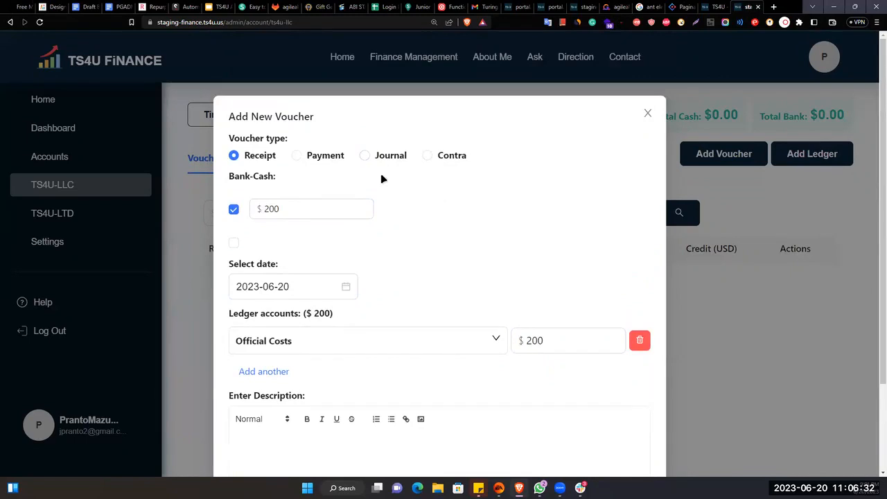
scroll(409, 248, "down", 2)
left_click(634, 444)
scroll(320, 104, "up", 2)
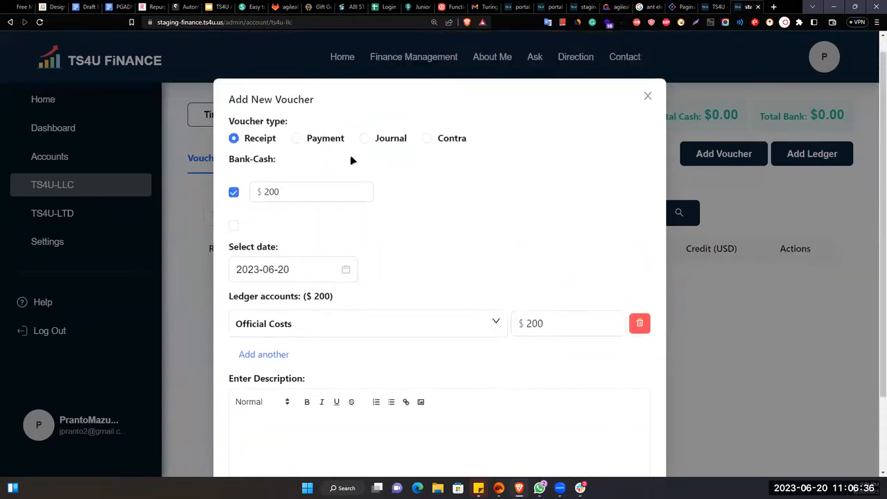
scroll(467, 252, "down", 2)
right_click(517, 395)
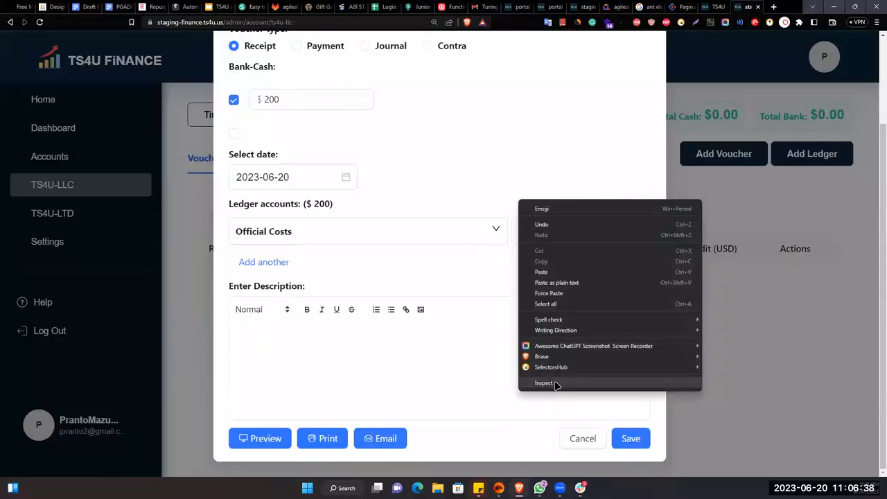
left_click(558, 383)
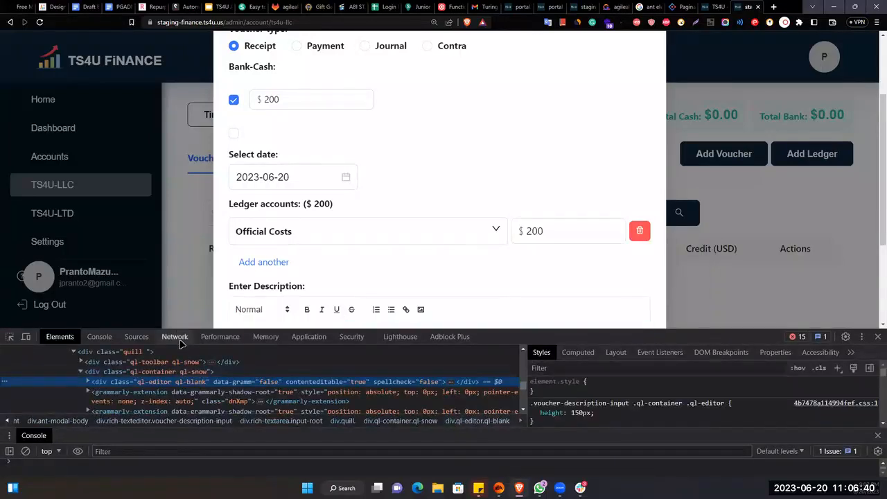
left_click(174, 337)
scroll(594, 212, "down", 3)
left_click(631, 289)
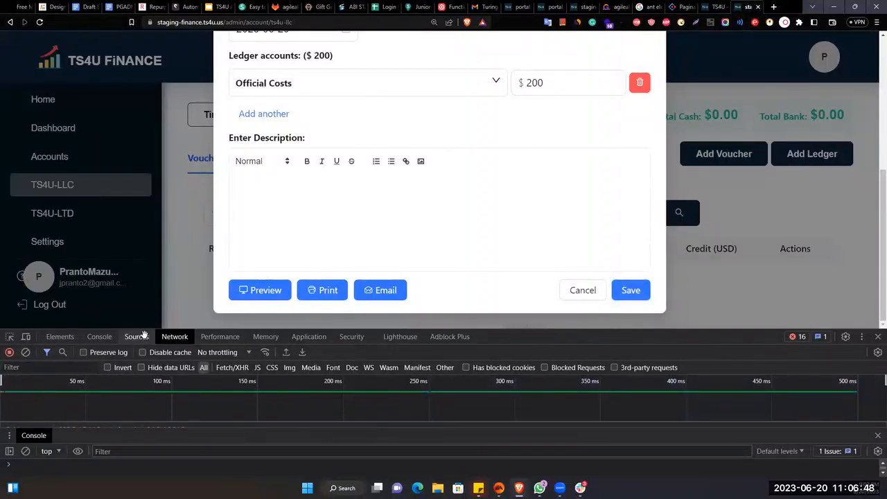
left_click_drag(182, 329, 182, 217)
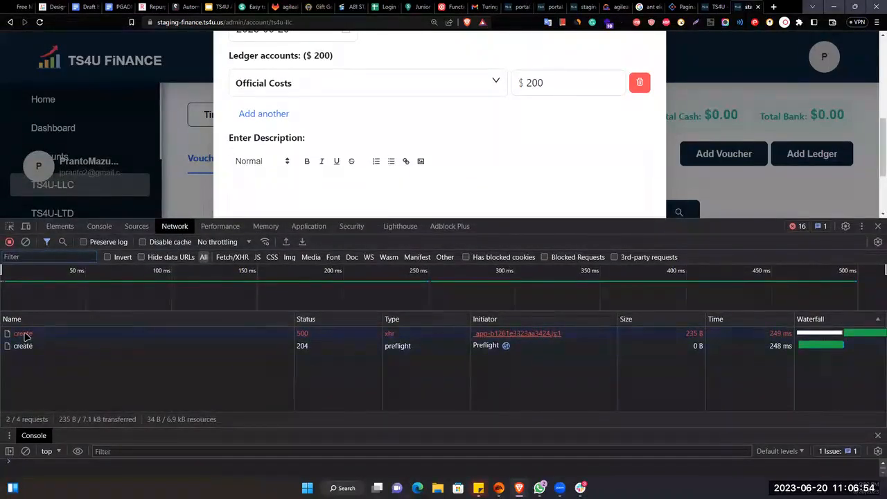
left_click(23, 334)
left_click(35, 347)
double_click(28, 336)
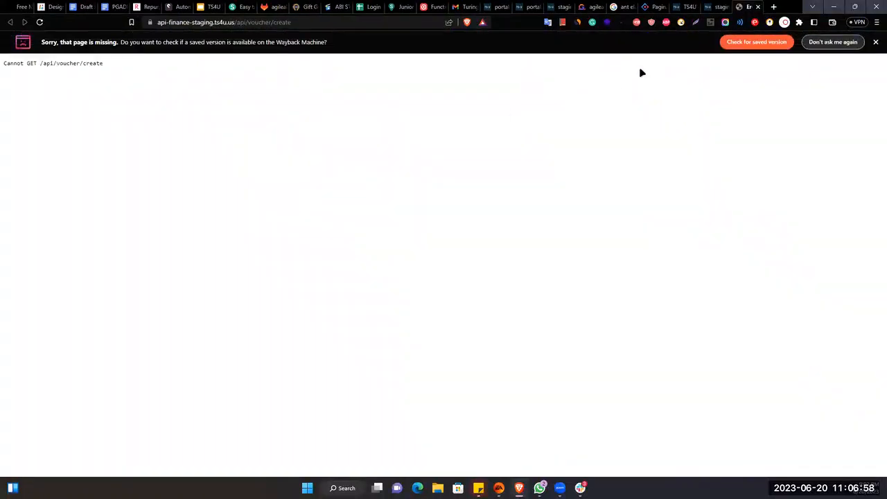
key("ctrl+w")
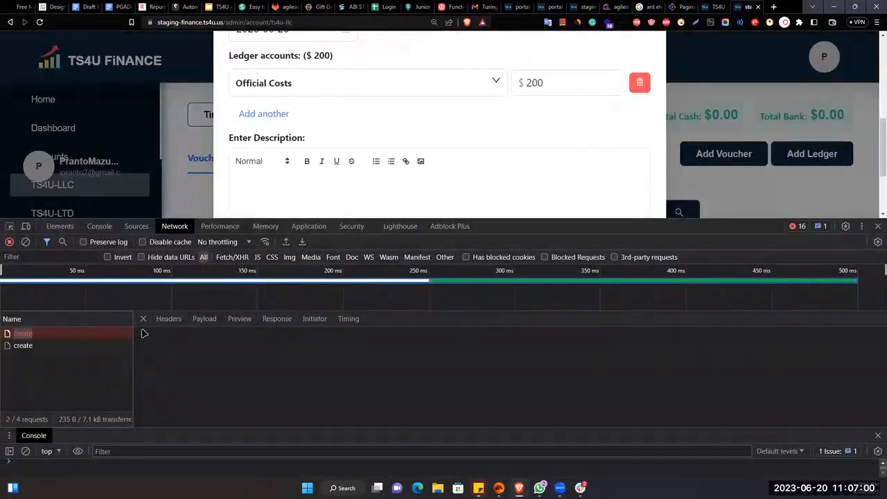
left_click(71, 349)
left_click(14, 336)
left_click(877, 226)
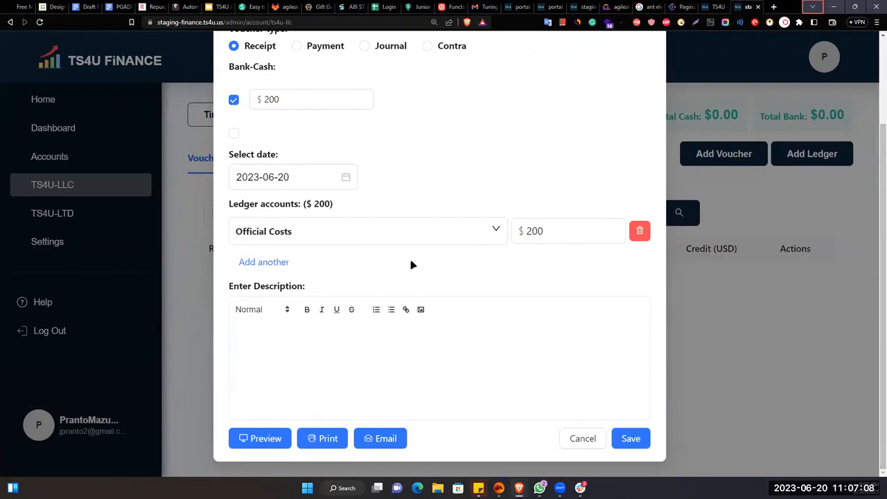
- Switch the voucher type to Payment and discard the voucher form without saving
scroll(414, 264, "up", 3)
left_click_drag(317, 158, 323, 161)
left_click(296, 155)
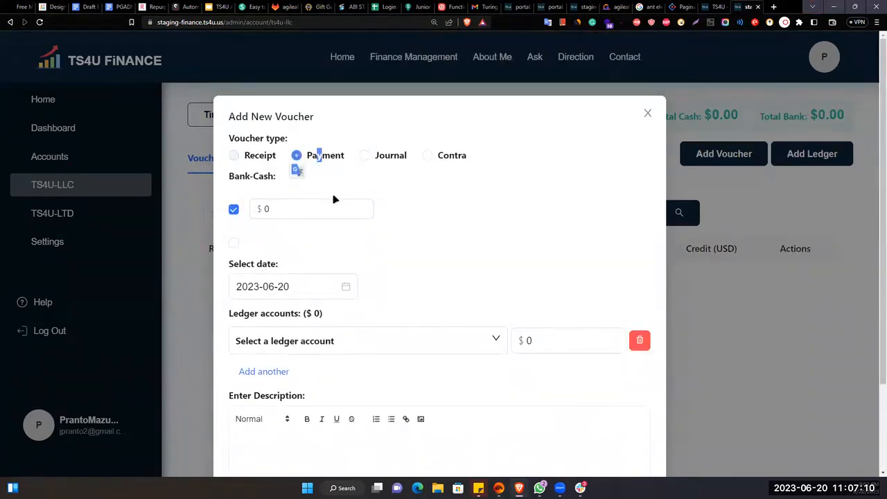
left_click(648, 114)
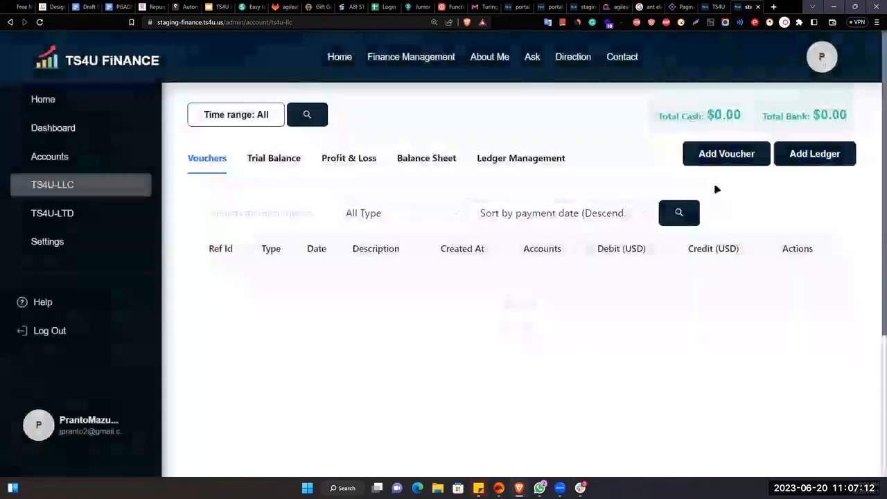
- View the Trial Balance, Profit & Loss and Balance Sheet, then the Ledger Management list
left_click(281, 169)
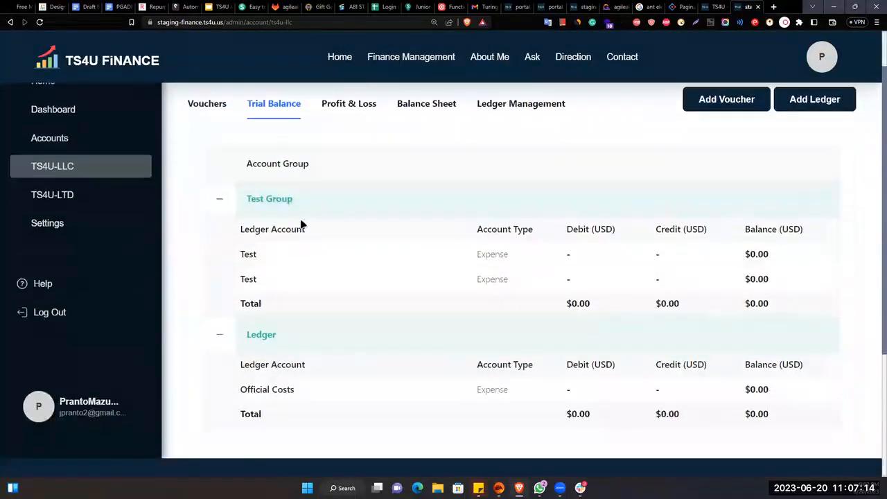
left_click(333, 163)
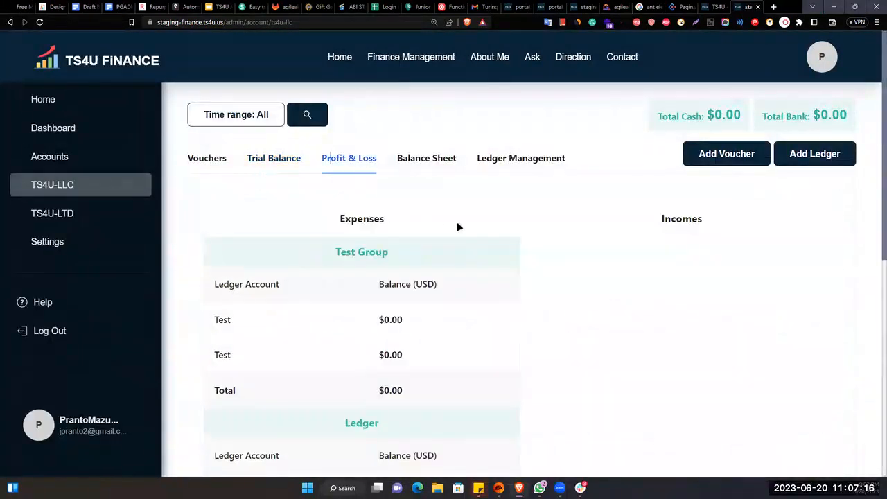
scroll(462, 358, "down", 5)
scroll(468, 358, "up", 5)
left_click(436, 160)
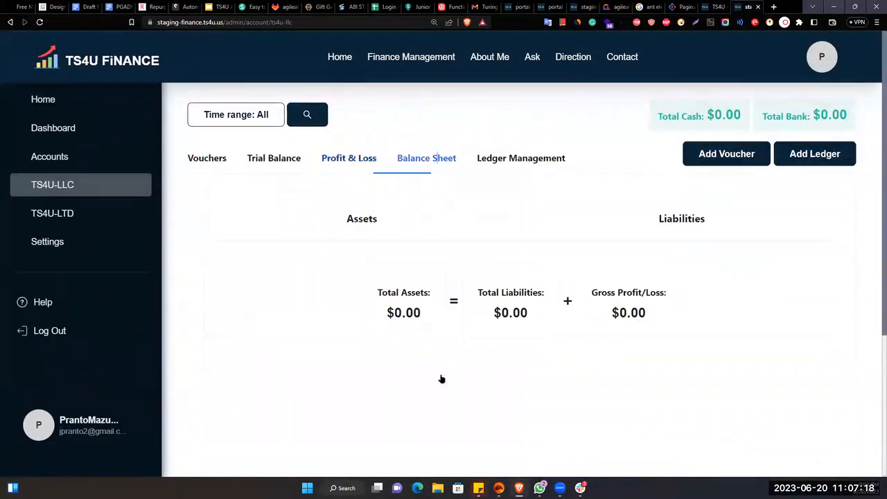
left_click(516, 157)
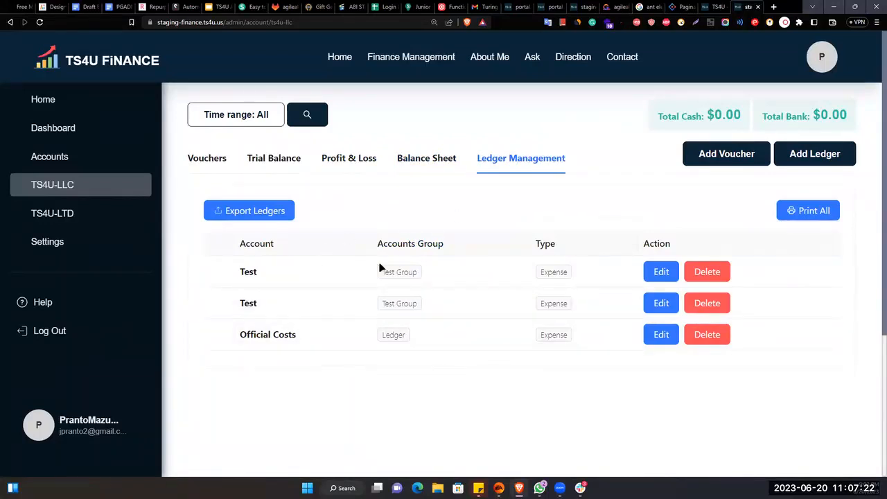
- Try Export Ledgers and Print All on the ledger list, then cancel printing
left_click(251, 210)
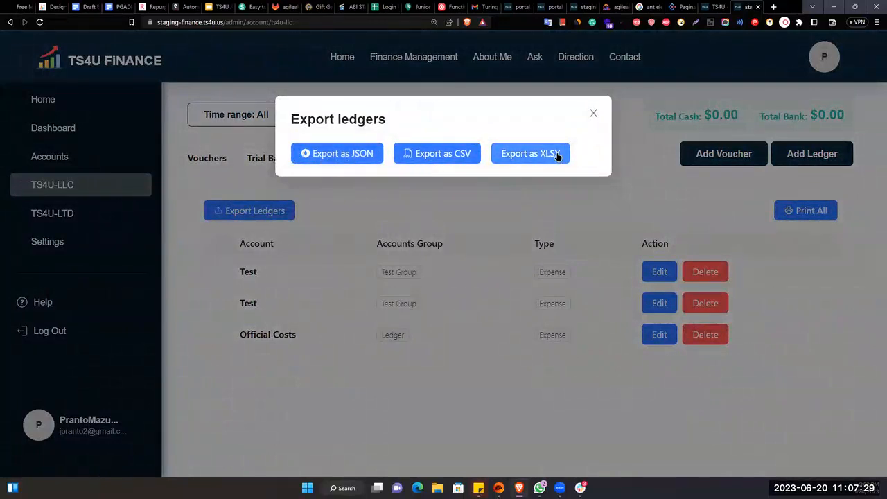
left_click(594, 114)
left_click(818, 218)
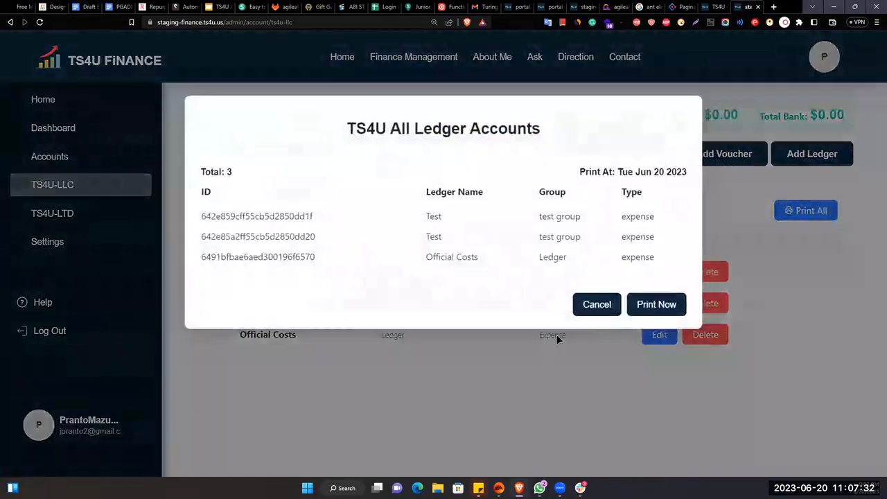
left_click(667, 313)
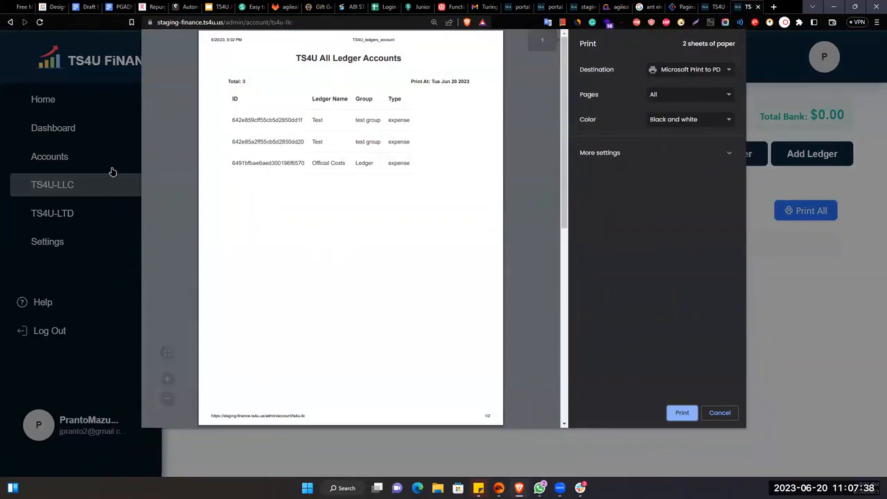
left_click(725, 414)
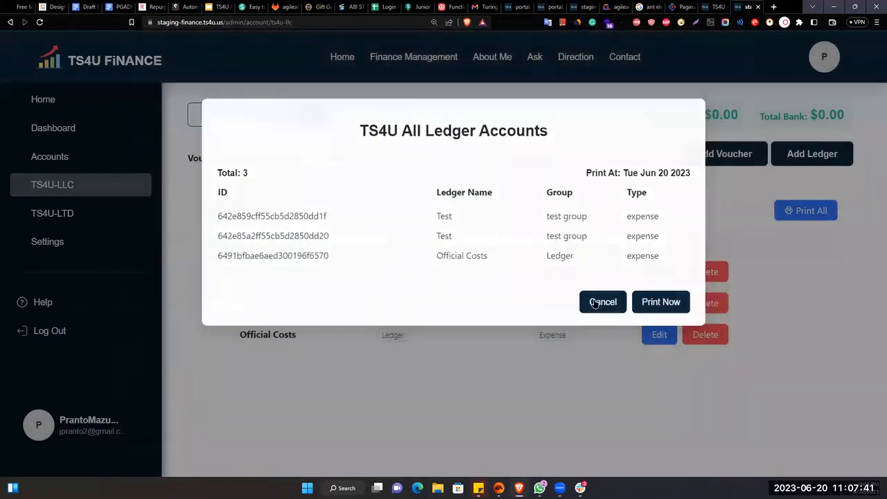
left_click(595, 303)
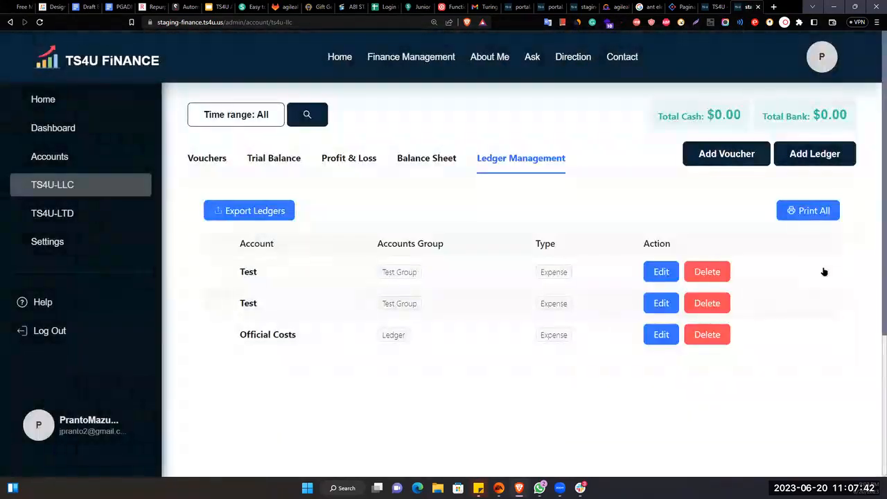
left_click(792, 153)
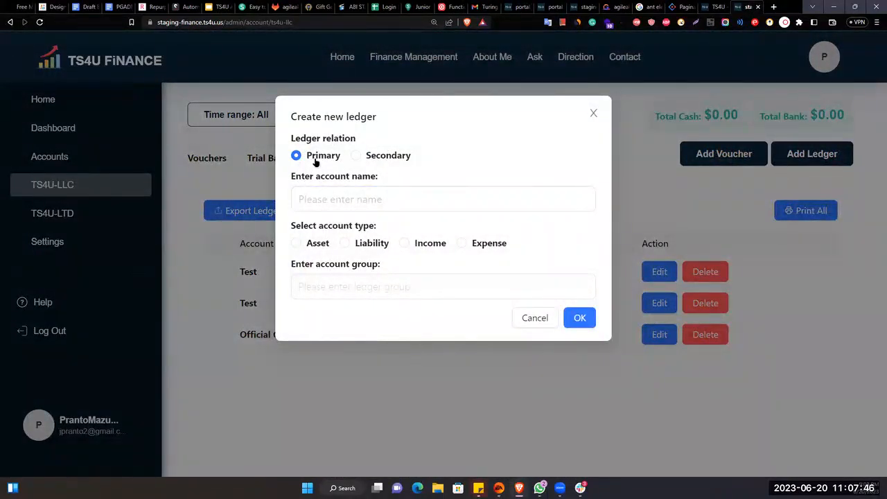
left_click(338, 199)
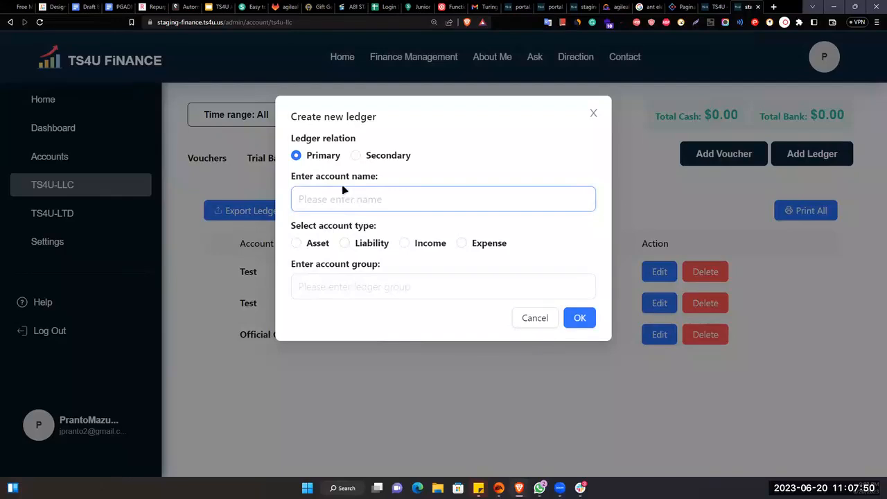
left_click(318, 244)
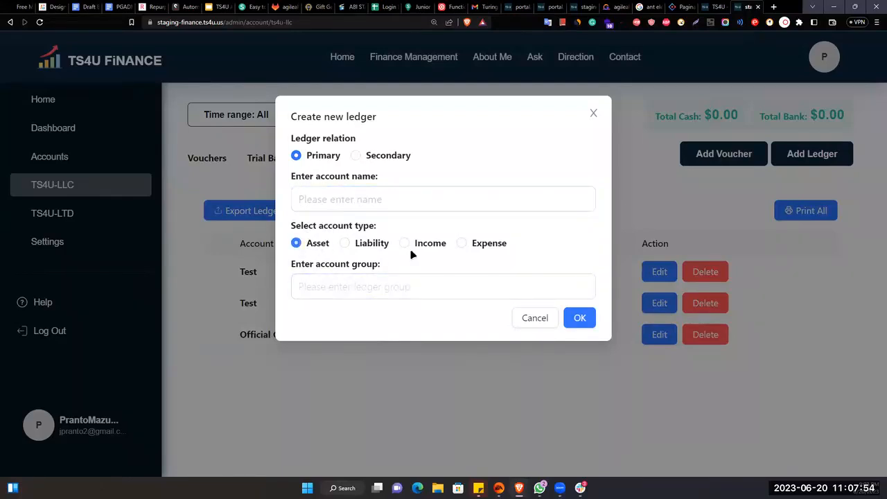
left_click(370, 244)
left_click(434, 244)
left_click(469, 278)
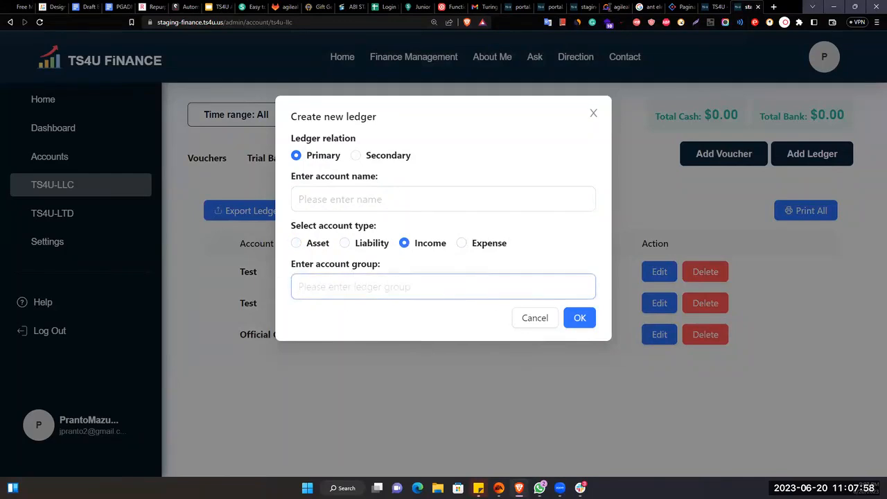
left_click(528, 317)
- Open a new voucher form briefly, close it, and select the TS4U-LTD company
left_click(726, 154)
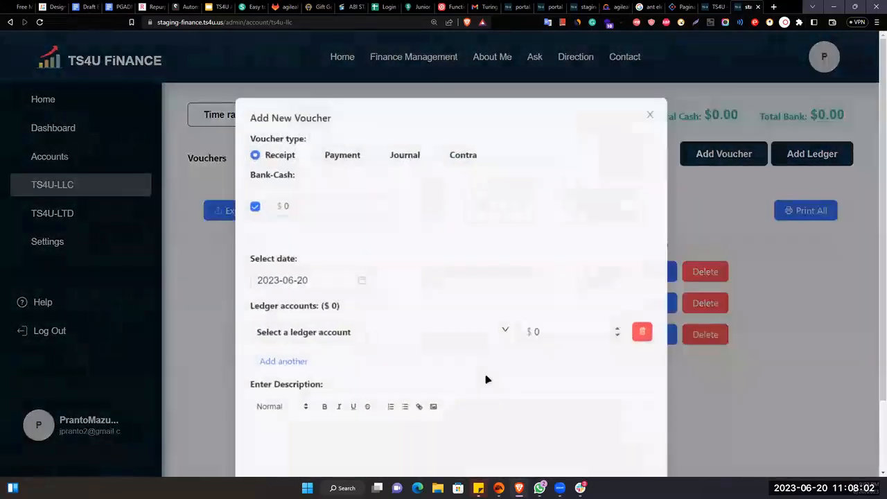
left_click(482, 340)
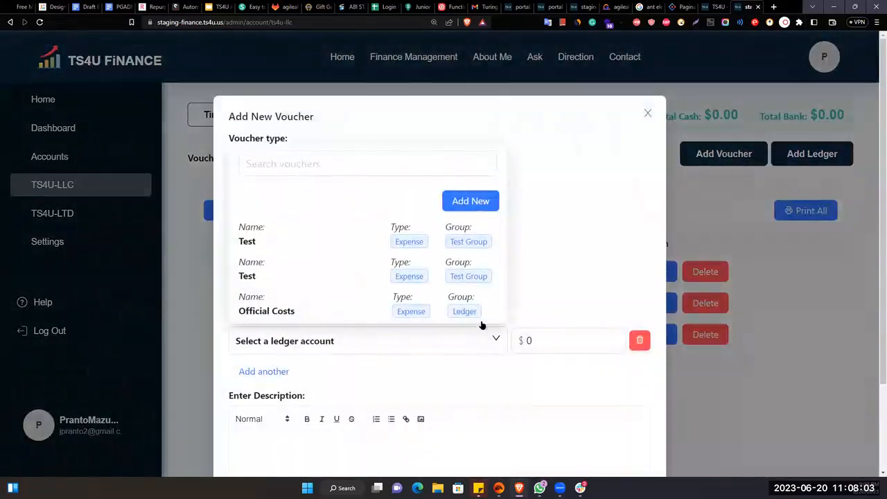
left_click(648, 113)
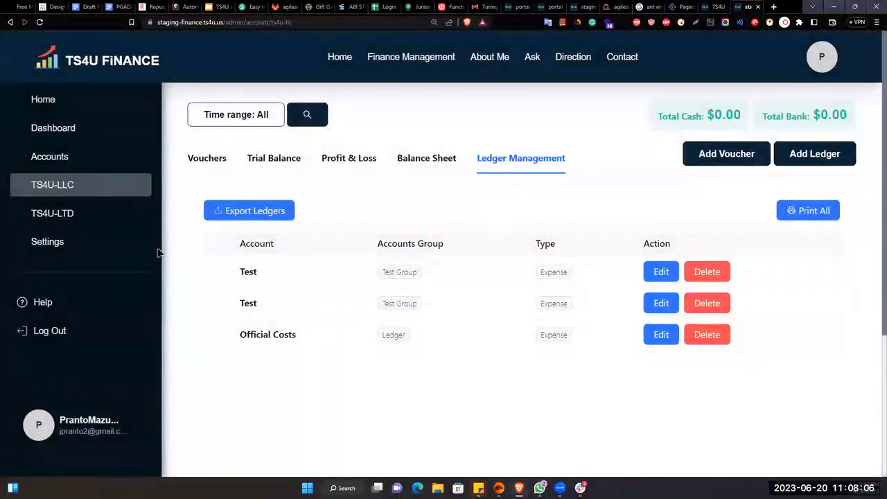
left_click(55, 217)
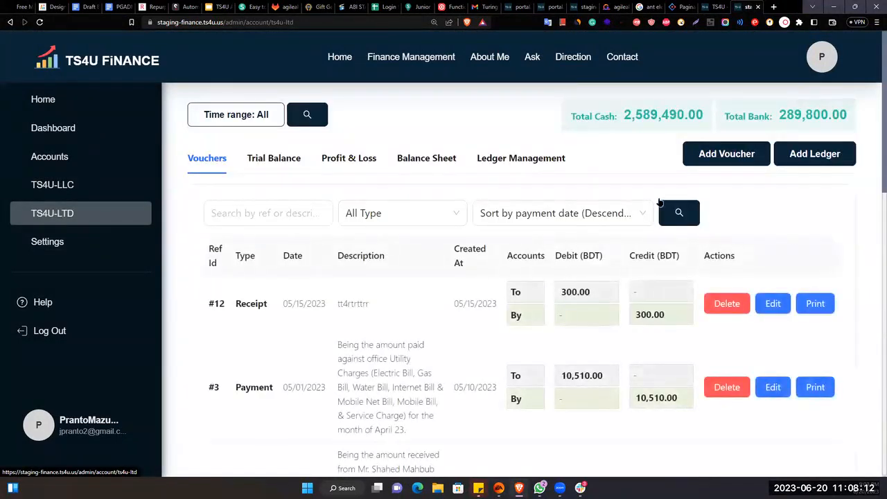
- Try the Bank, Secondary Bank and Cash options on a new voucher, then discard it
left_click(718, 163)
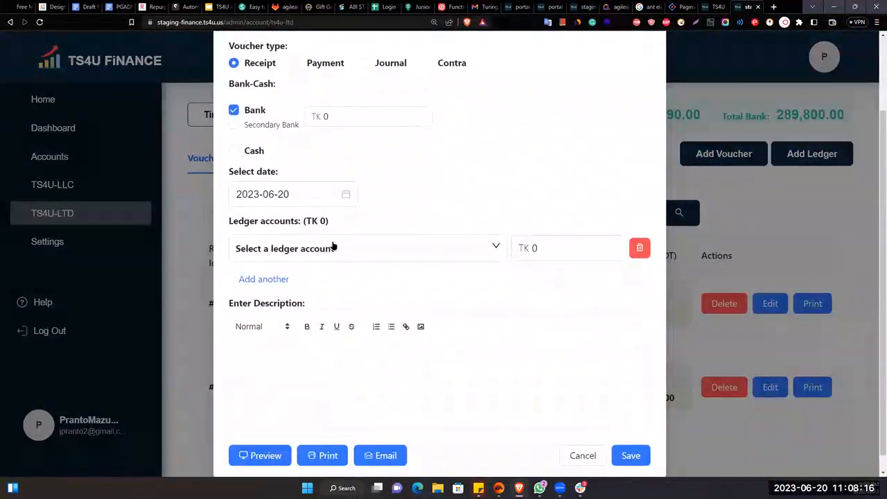
left_click(233, 216)
left_click(234, 215)
left_click(234, 201)
left_click(233, 224)
left_click(233, 200)
left_click(233, 215)
left_click(234, 200)
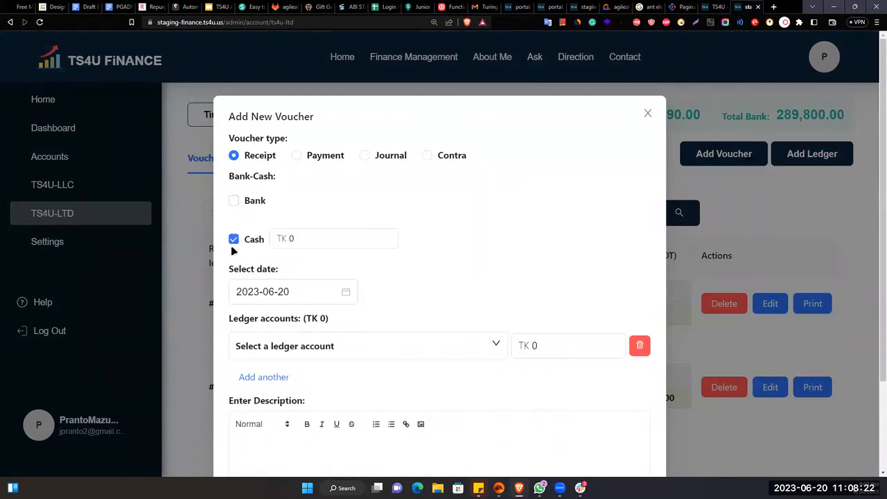
left_click(234, 240)
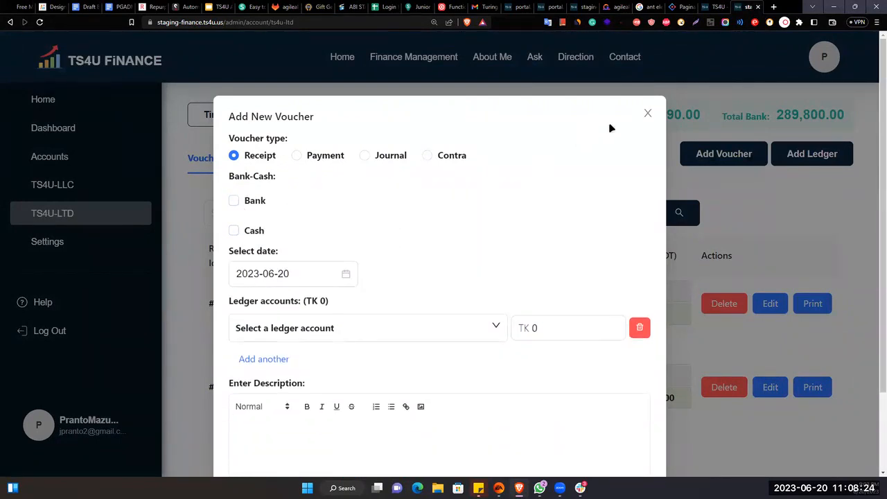
left_click(648, 113)
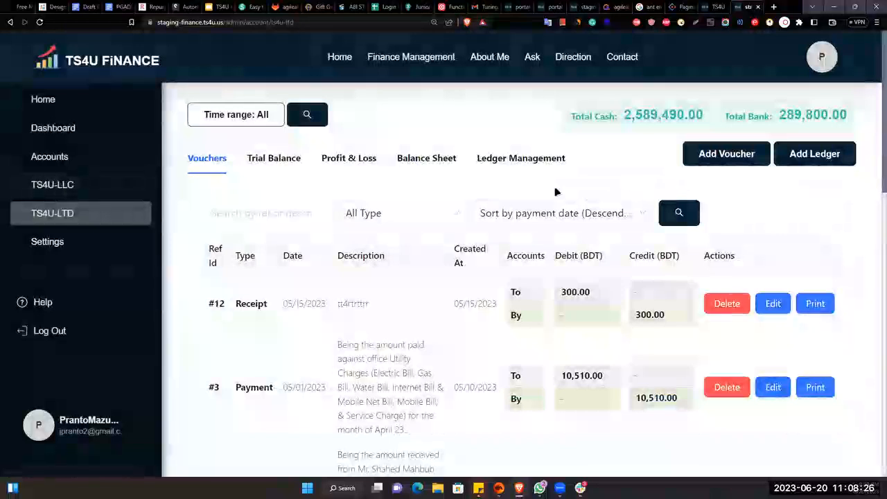
- Check TS4U-LLC's empty voucher list, return to TS4U-LTD, and start a new voucher
left_click(69, 188)
left_click(724, 154)
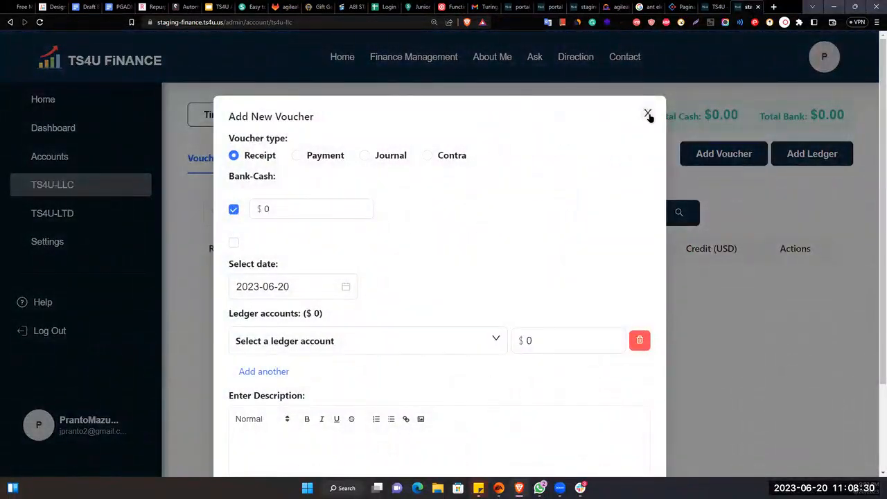
left_click(649, 113)
left_click(52, 213)
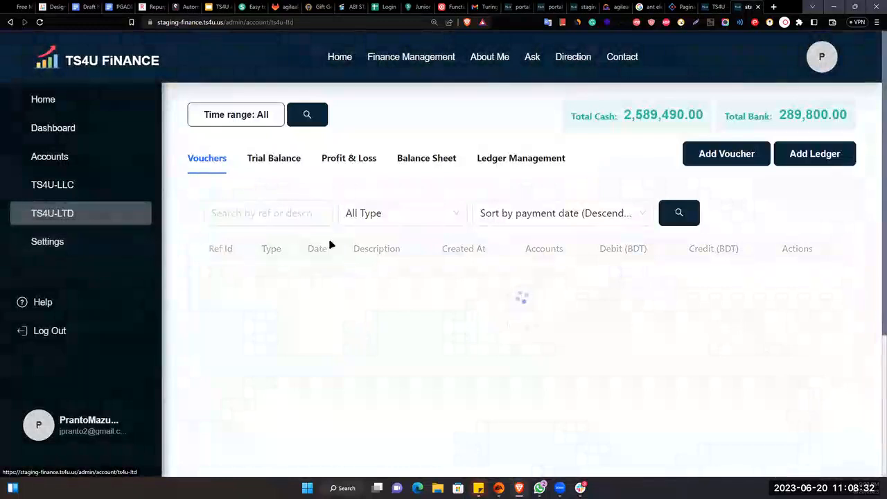
left_click(726, 153)
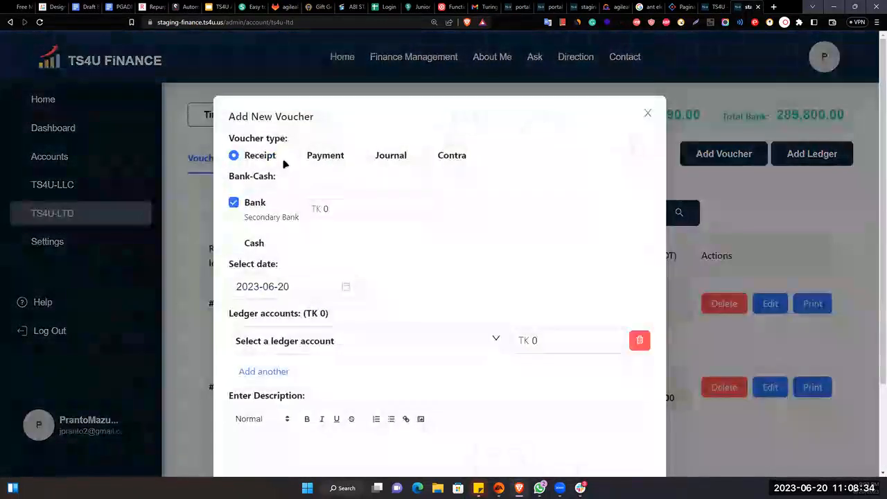
- Enter 2000 TK as the bank amount and keep the voucher date 2023-06-20
scroll(298, 194, "down", 2)
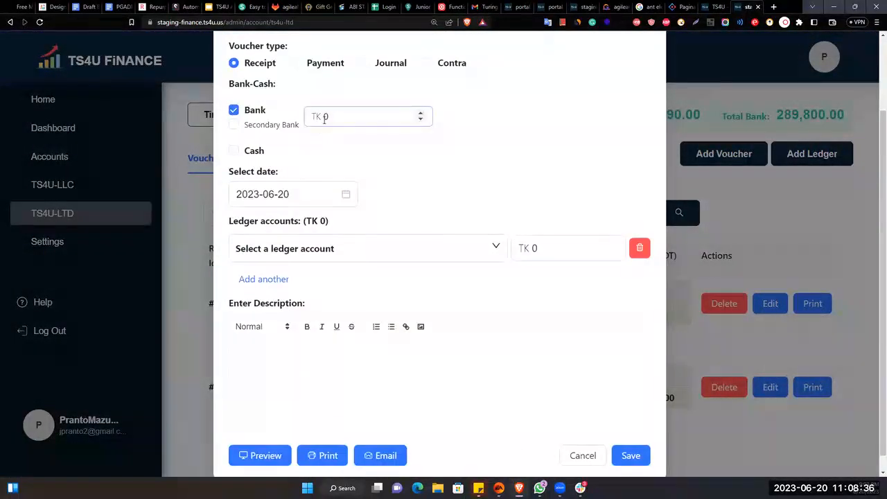
left_click(324, 118)
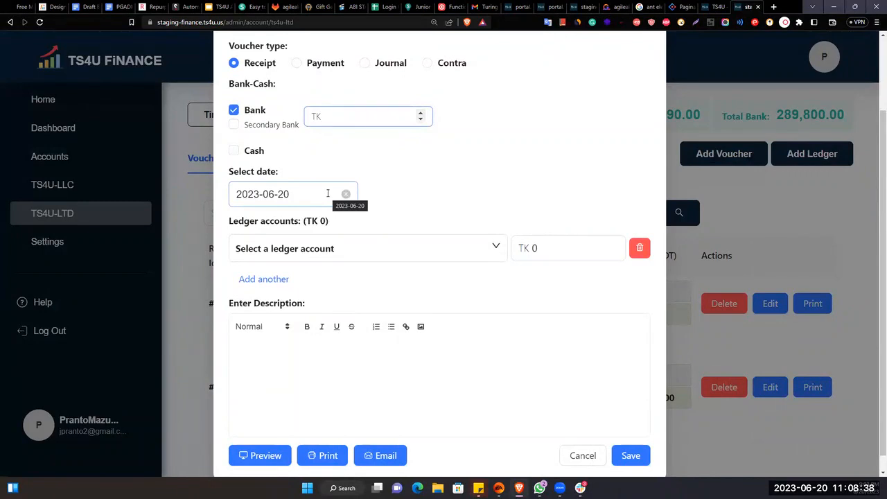
type("2000")
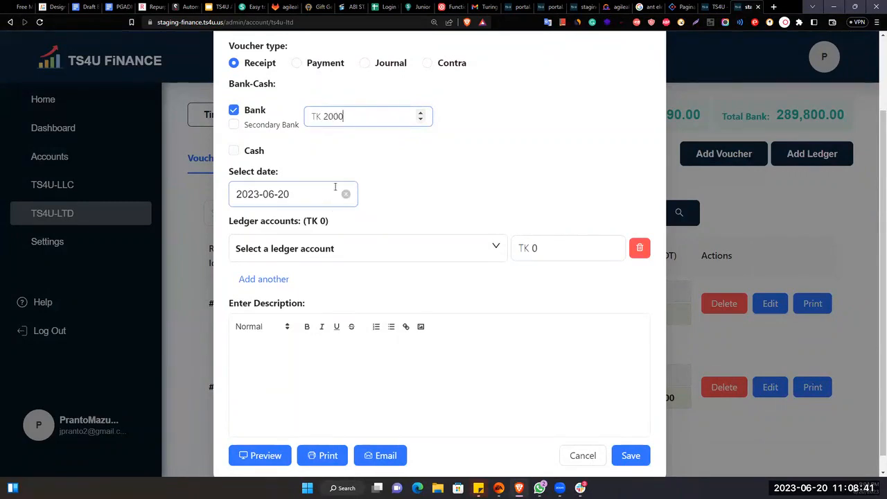
left_click(393, 167)
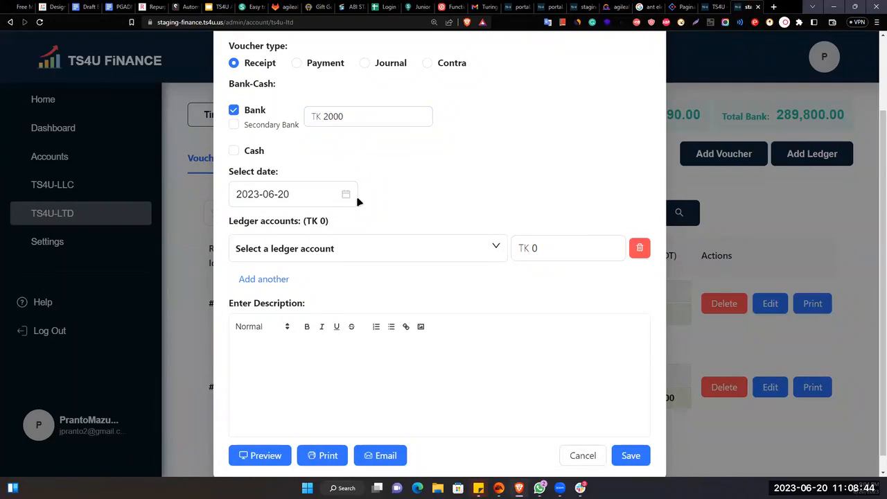
left_click(299, 198)
left_click(297, 346)
- Set the ledger line to Yearly Festival Bonus with an amount of 2000
left_click(387, 258)
left_click(374, 256)
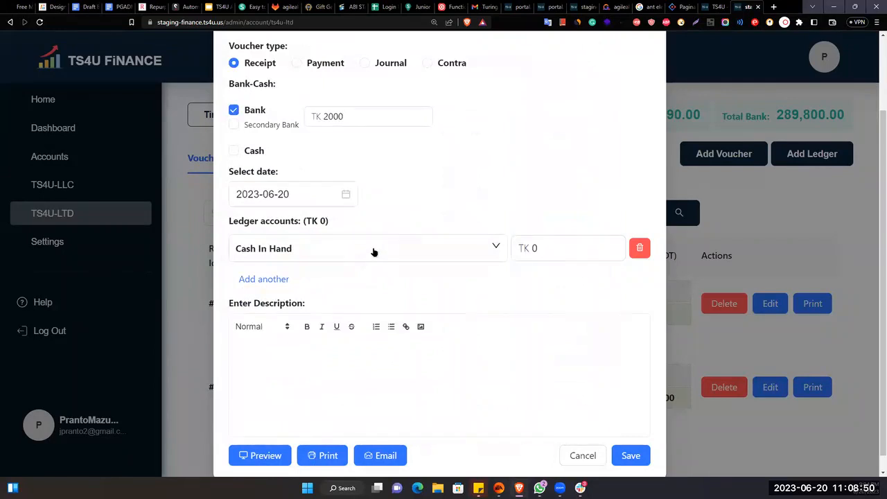
left_click(294, 250)
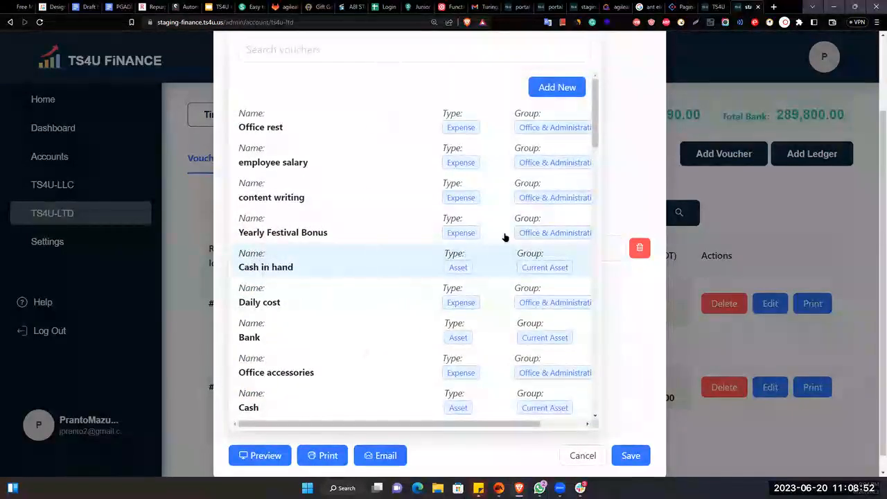
scroll(451, 235, "down", 5)
scroll(458, 250, "down", 5)
scroll(444, 248, "up", 10)
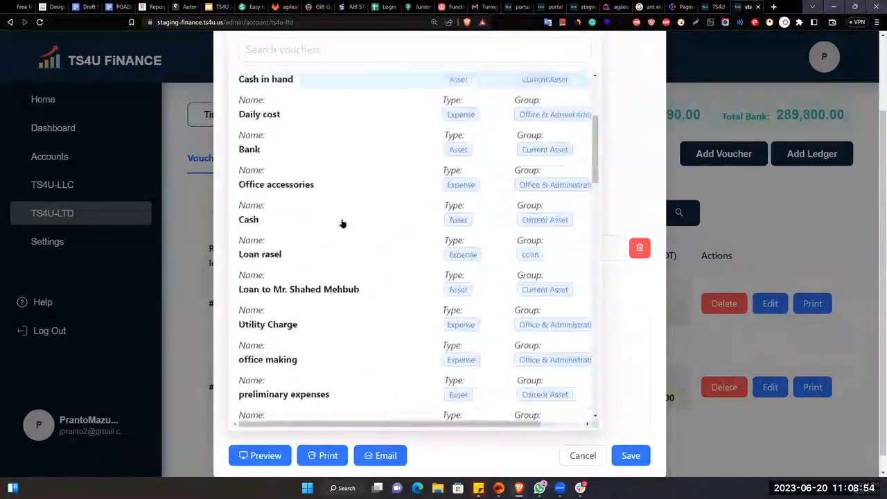
left_click(294, 169)
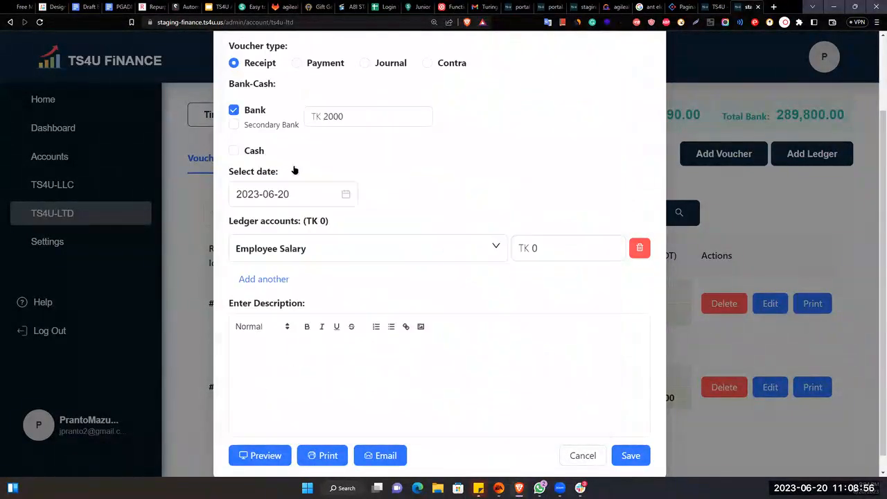
left_click(554, 253)
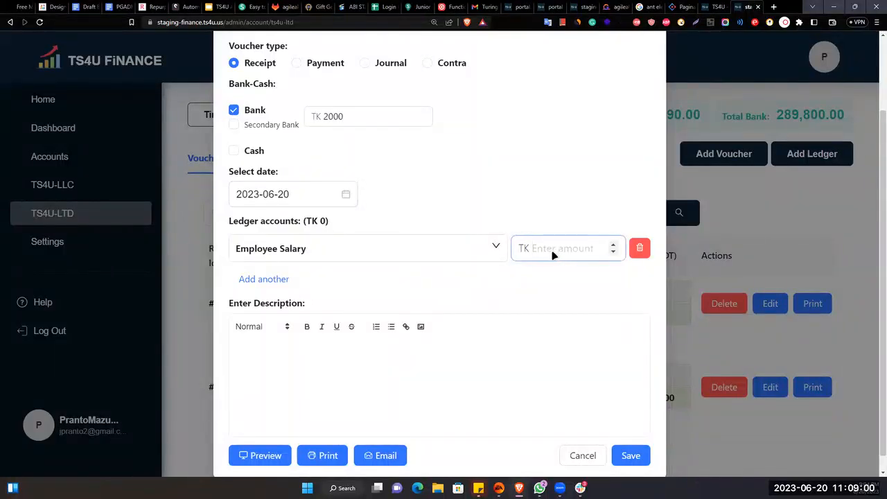
type("2000")
left_click(532, 213)
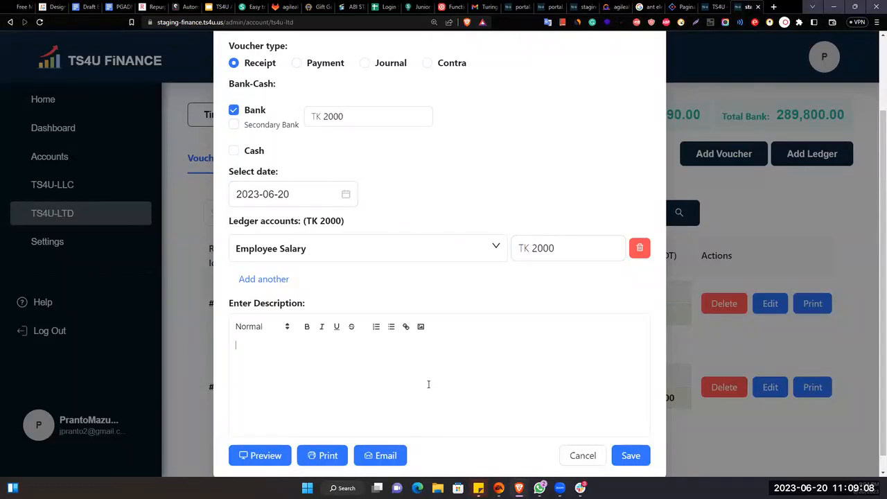
left_click(327, 247)
left_click(301, 232)
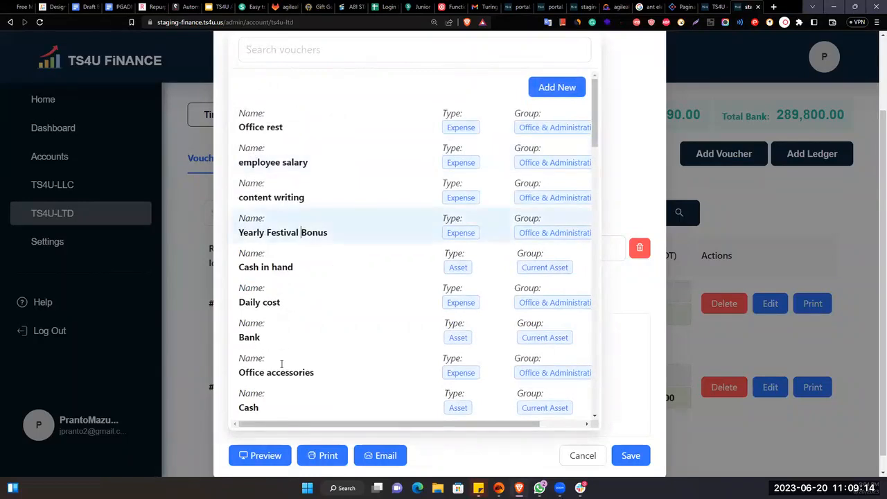
- Write the description 'Received yearly fasitaval bonus from xyz'
left_click(301, 370)
type("Paid")
key("BackSpace")
key("BackSpace")
key("BackSpace")
key("BackSpace")
type("Received yte")
key("BackSpace")
key("BackSpace")
type("early fasitaval bonsu")
key("BackSpace")
key("BackSpace")
type("us")
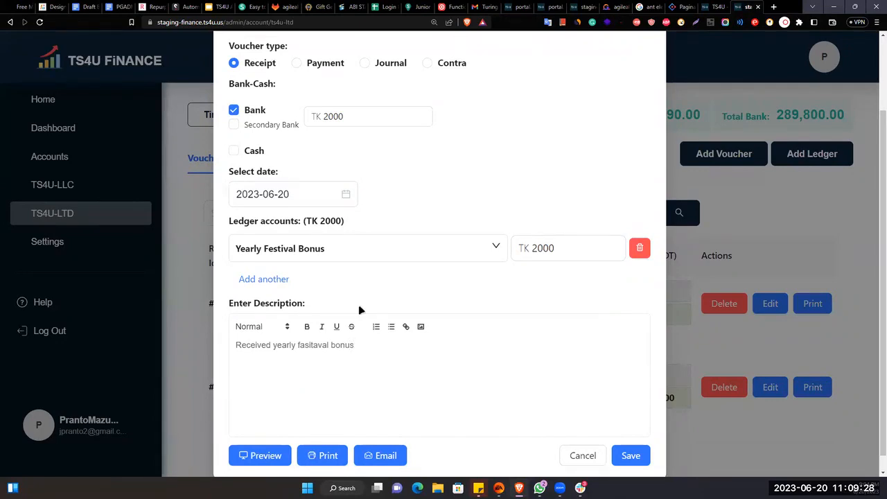
type(" from xyz")
- Save receipt #13 and check its description and 2,000.00 debit and credit in the list
left_click(631, 454)
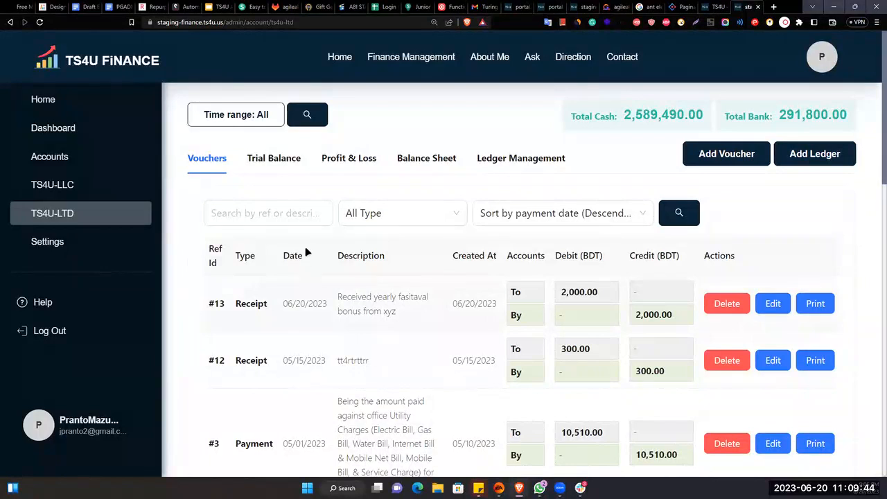
left_click_drag(344, 294, 483, 307)
left_click(528, 292)
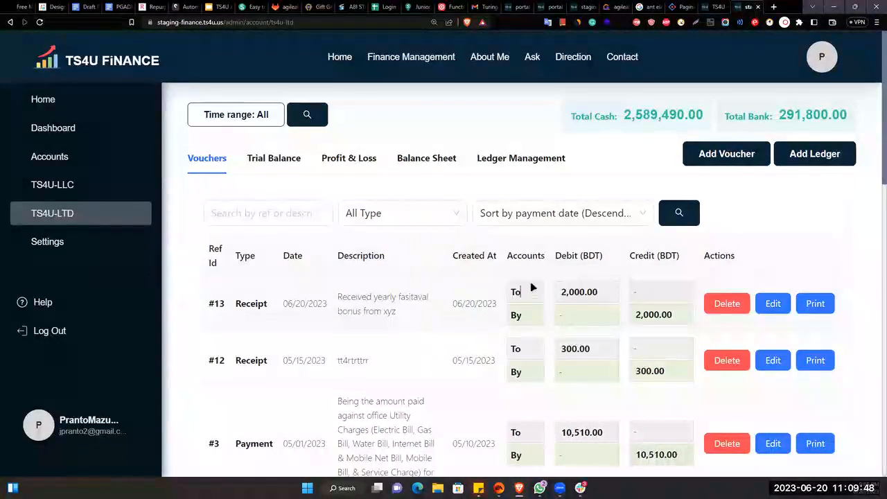
left_click_drag(558, 291, 600, 292)
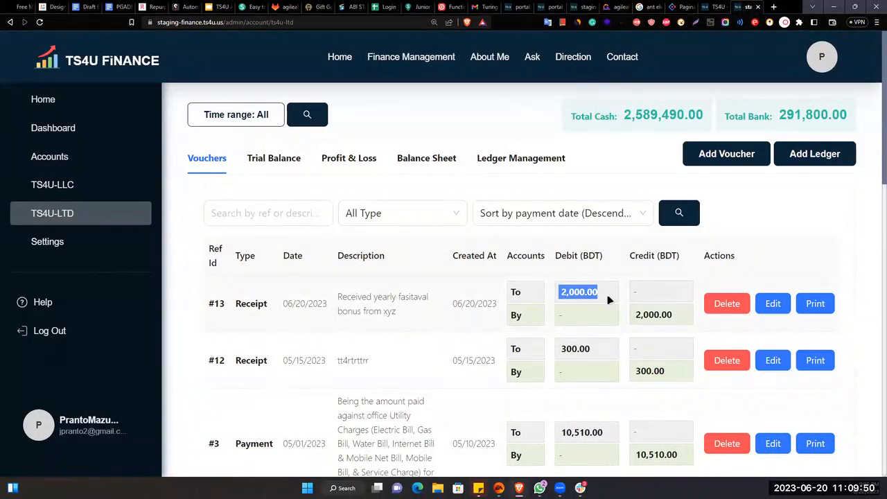
left_click_drag(559, 255, 602, 256)
left_click_drag(636, 313, 647, 313)
left_click_drag(629, 255, 721, 272)
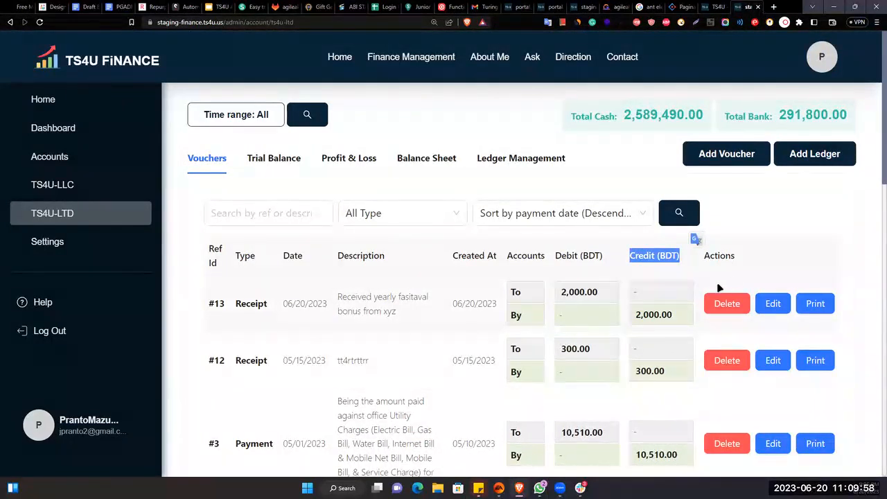
left_click(632, 317)
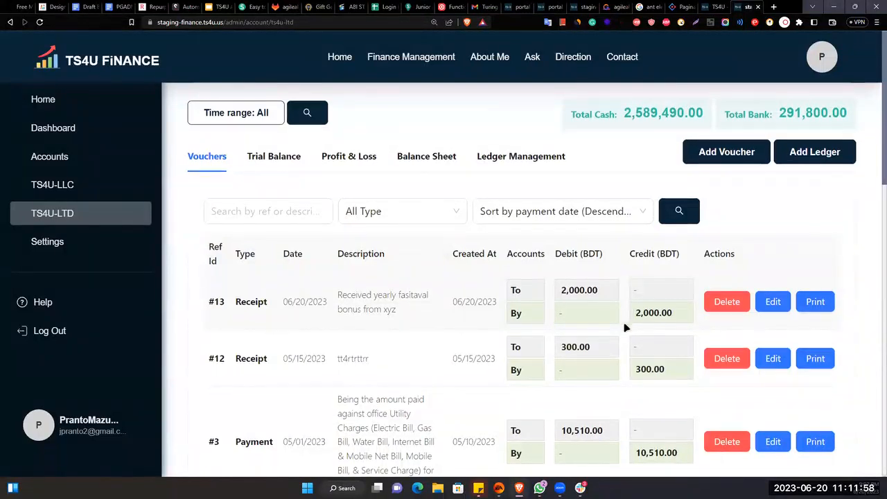
scroll(626, 331, "down", 5)
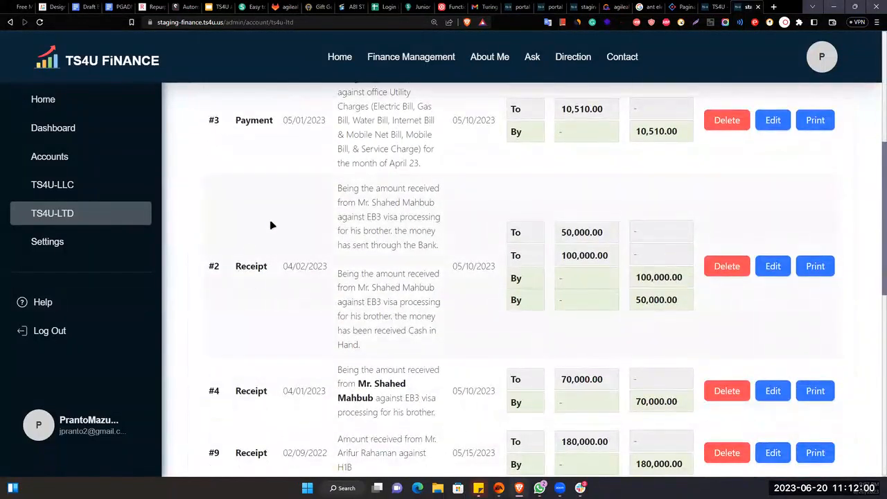
scroll(703, 224, "down", 1)
left_click_drag(561, 137, 689, 200)
scroll(664, 255, "down", 2)
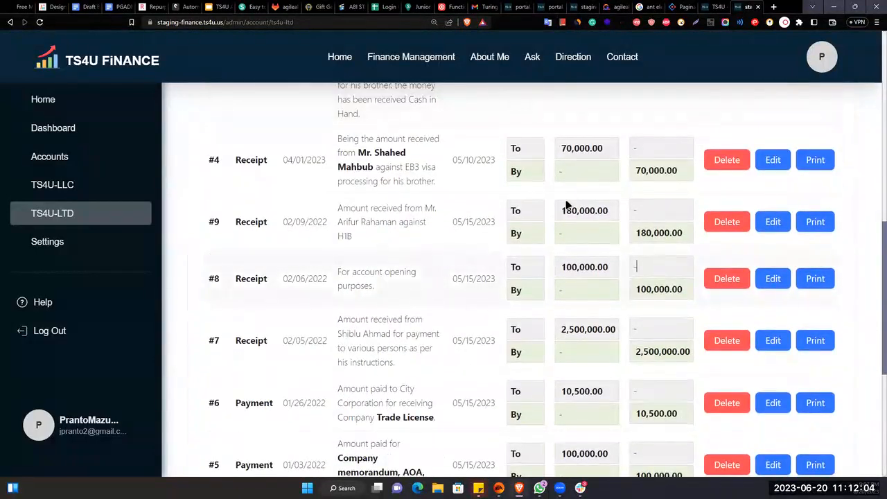